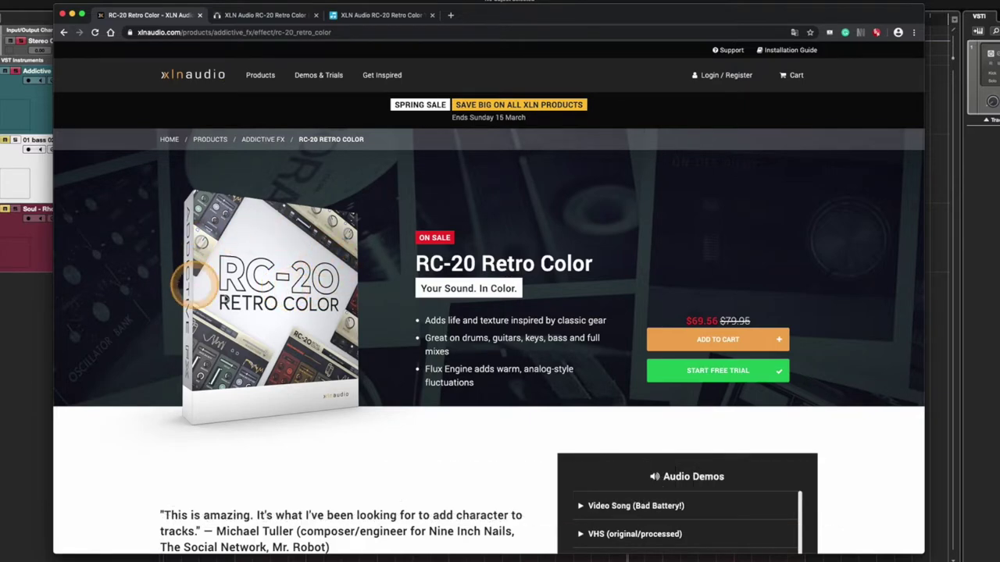
Compare the RC-20 Retro Color product pages at XLN Audio, AudioDeluxe and Plugin Boutique, and switch to the Cubase project.
mouse_move(263, 73)
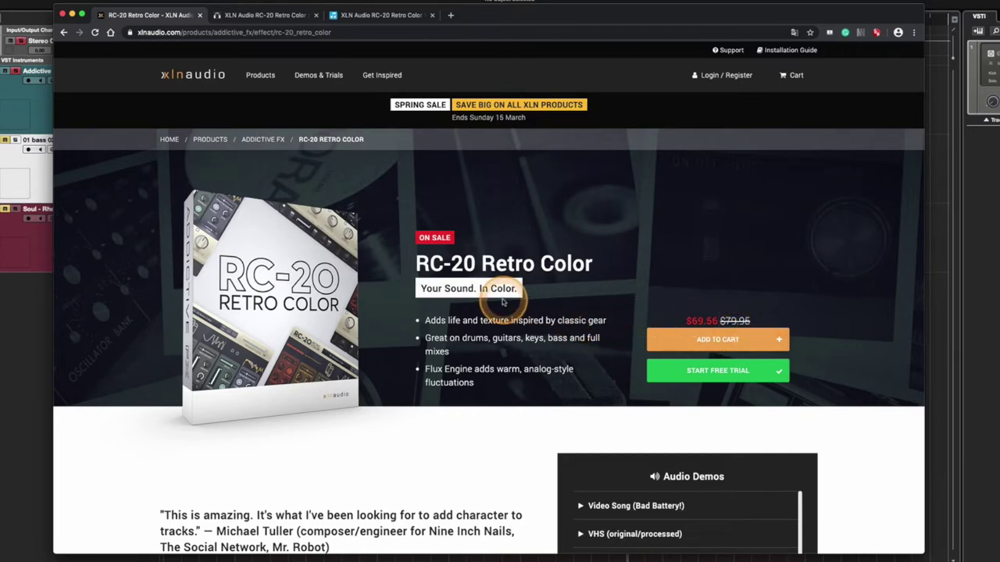
click(264, 14)
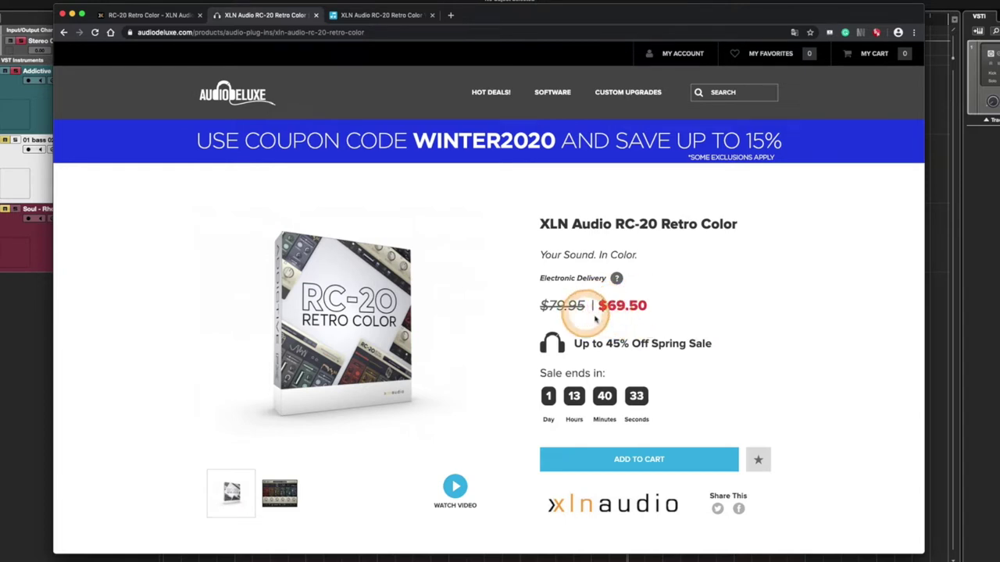
click(383, 15)
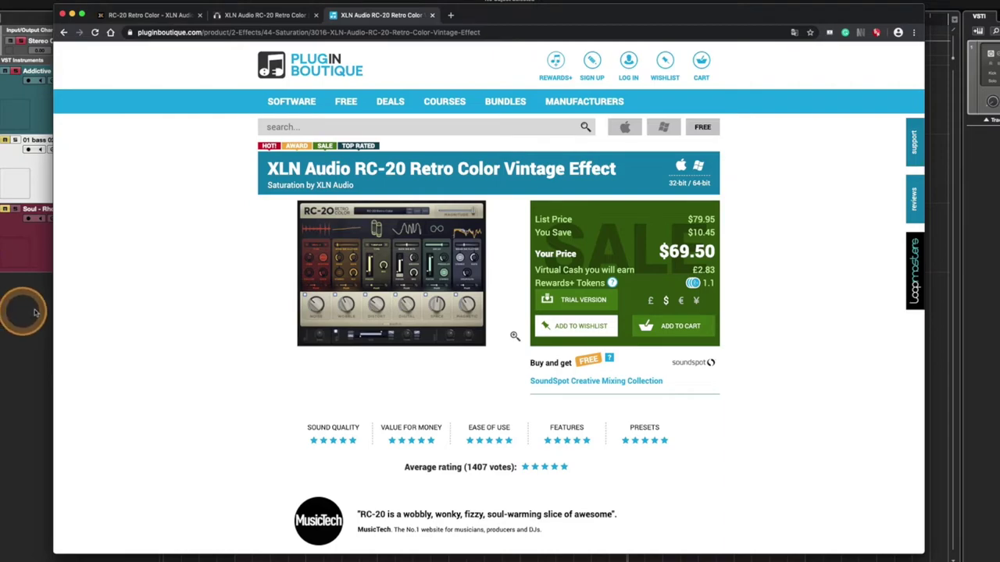
click(71, 15)
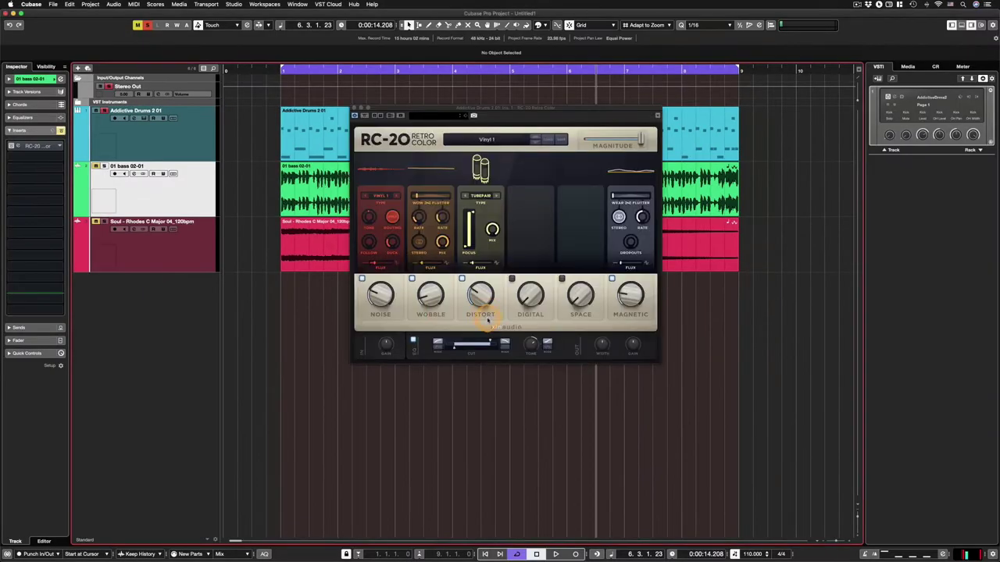
Go through the drum, bass and Rhodes tracks and make the Addictive Drums 2 01 track the selected one.
click(197, 142)
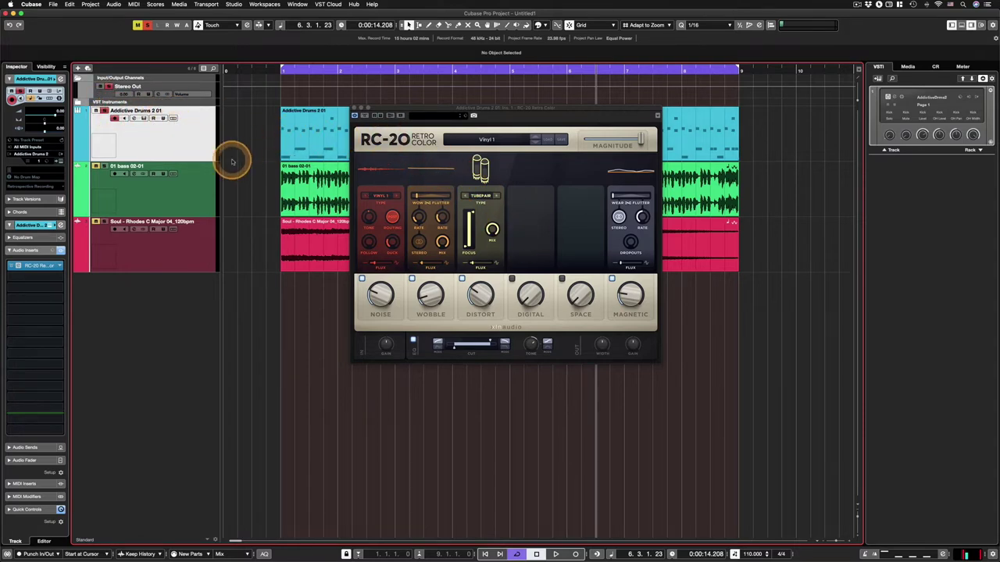
click(201, 198)
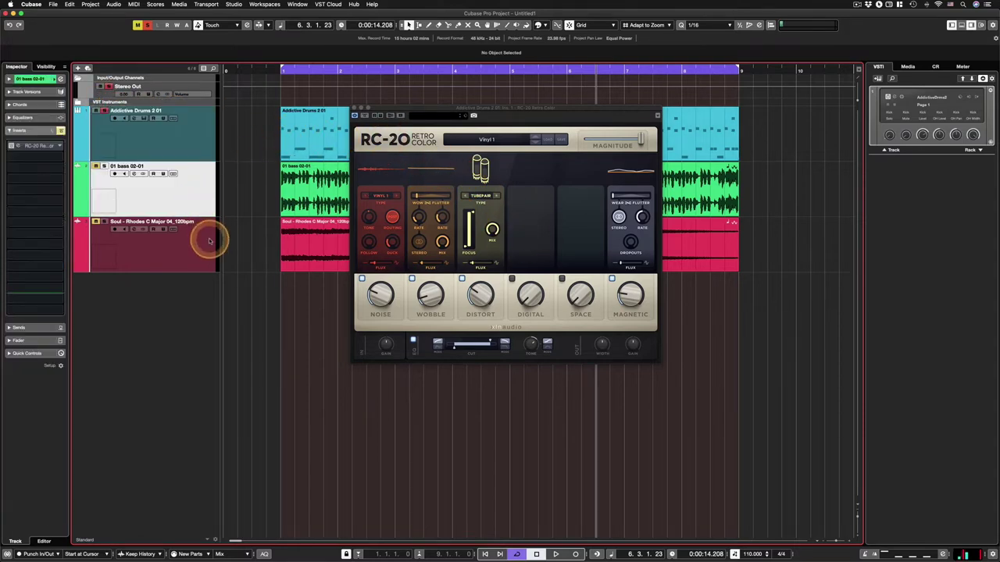
click(208, 239)
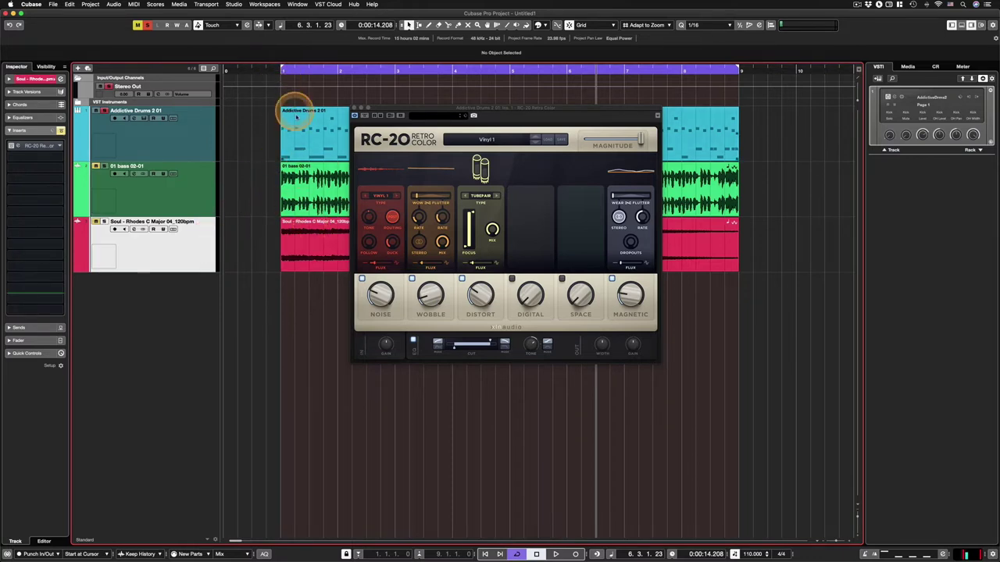
drag(392, 110, 401, 107)
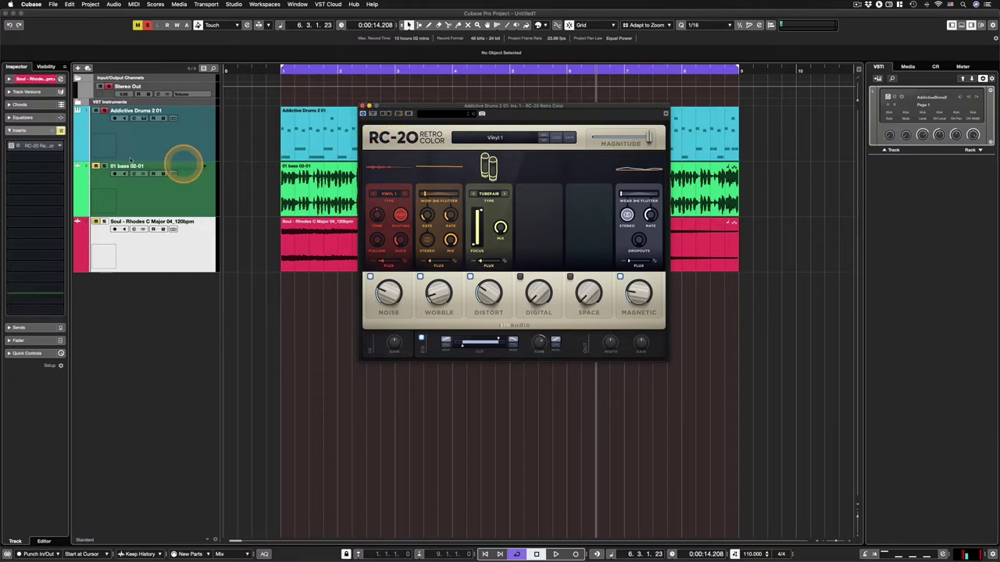
click(190, 135)
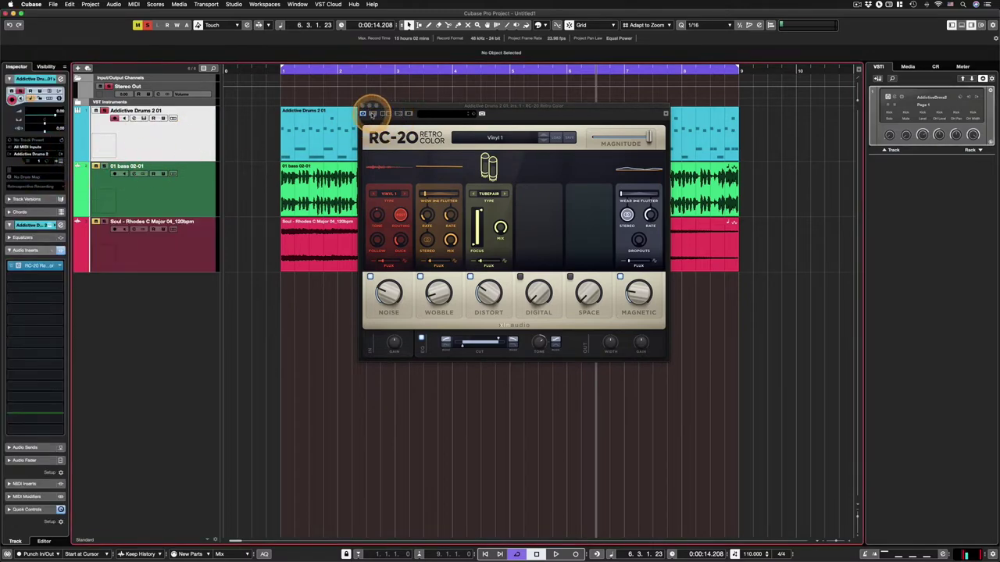
Bypass RC-20 on the drum track and play the loop from bar 1 to hear the dry sound.
click(373, 112)
click(275, 70)
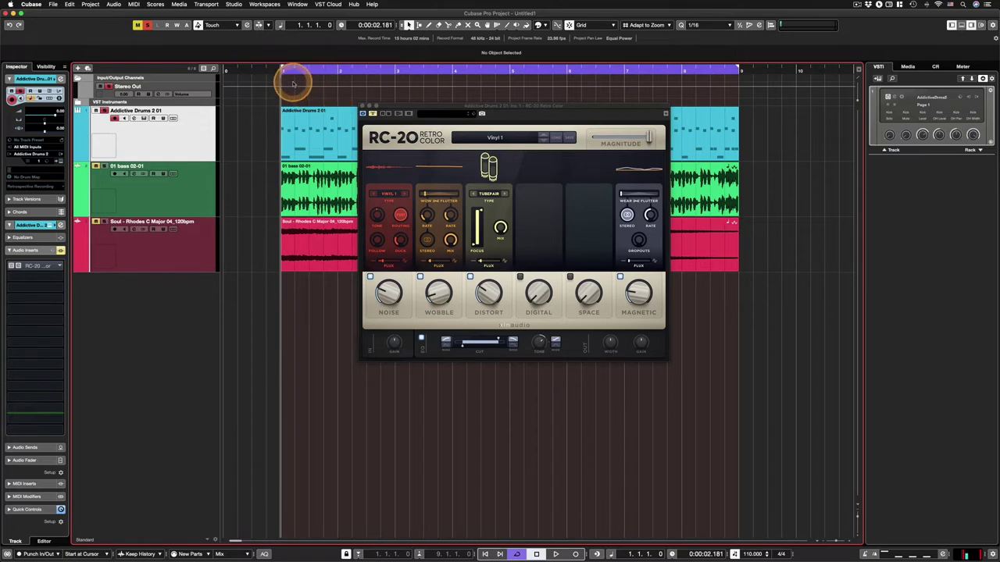
key(space)
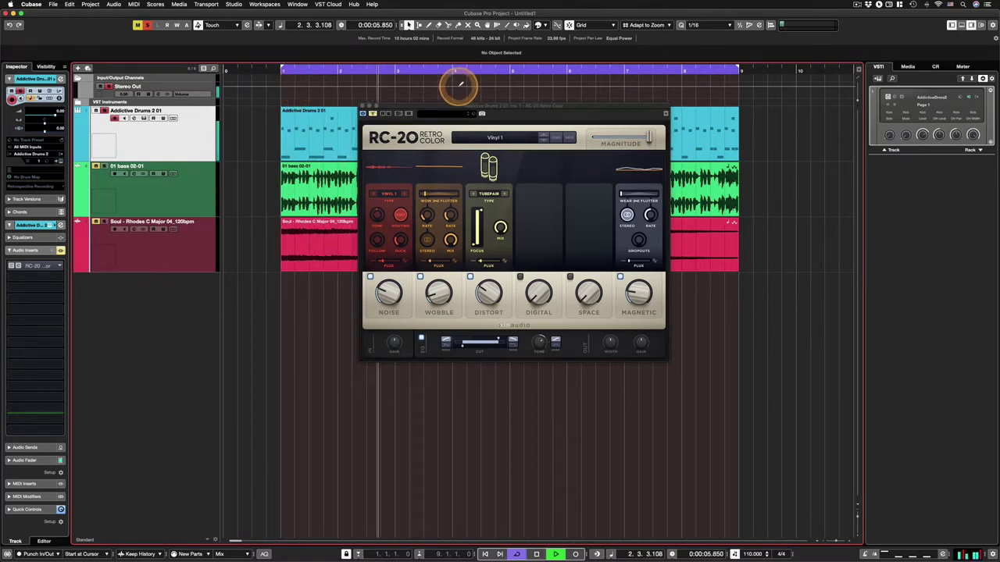
mouse_move(458, 105)
mouse_down()
mouse_move(504, 104)
mouse_move(461, 108)
mouse_up()
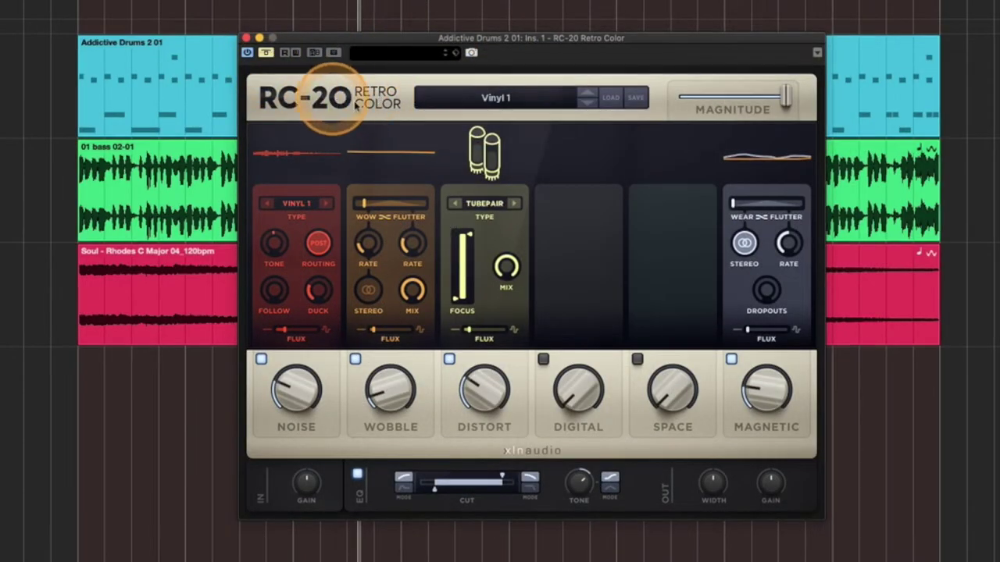
Load the VHS preset in RC-20 on the drum track.
click(485, 97)
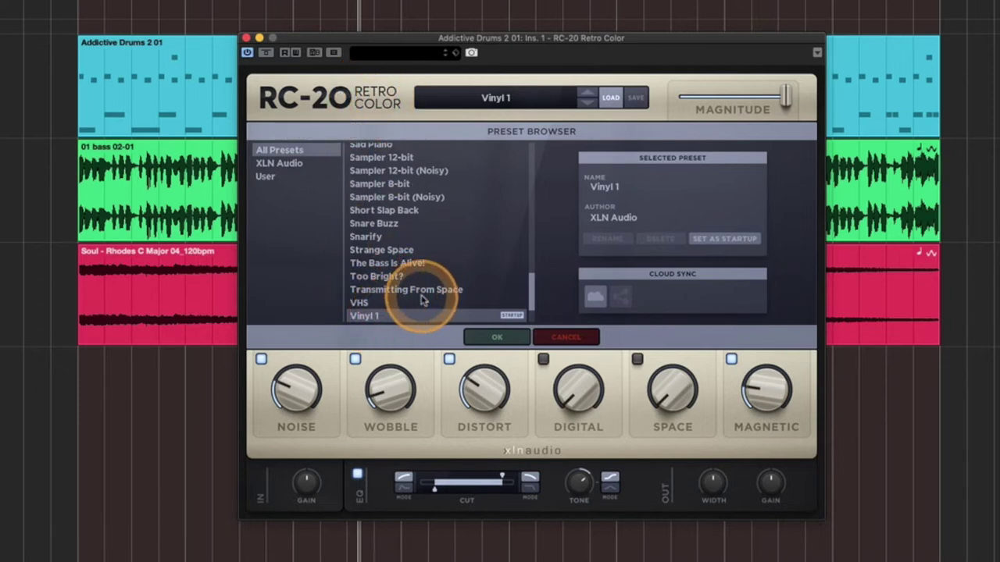
scroll(422, 300, up, 3)
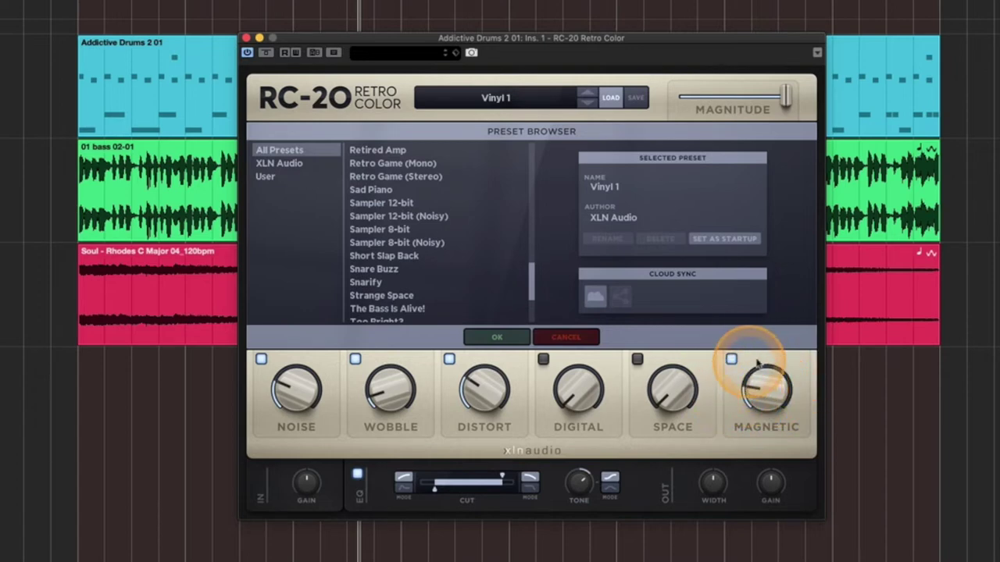
scroll(425, 279, down, 4)
scroll(429, 278, down, 2)
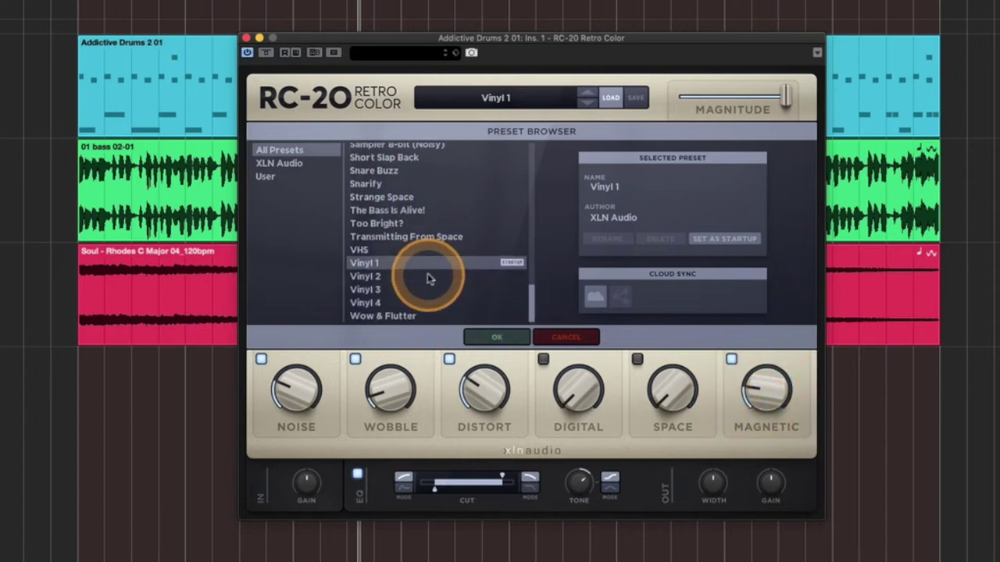
click(356, 249)
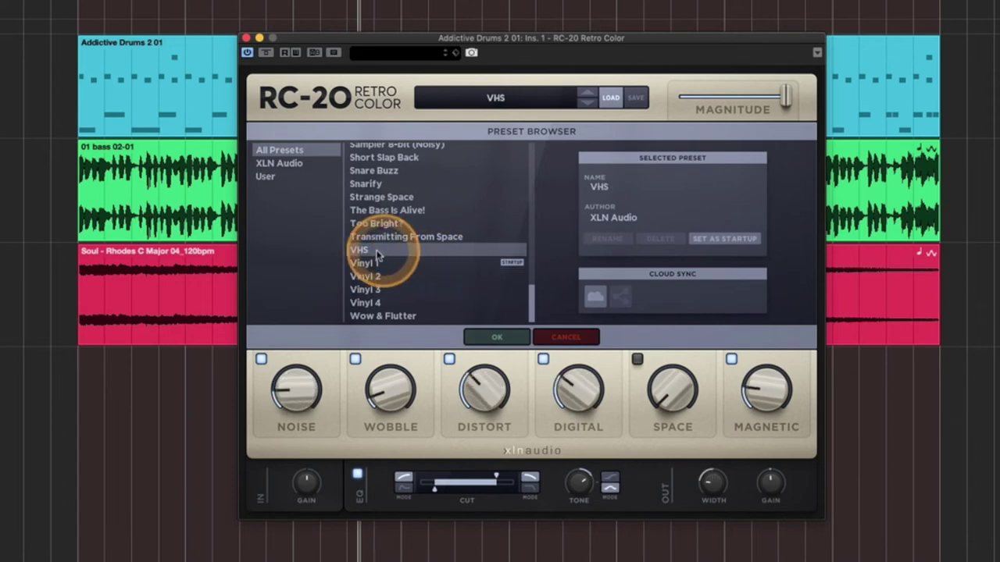
click(497, 336)
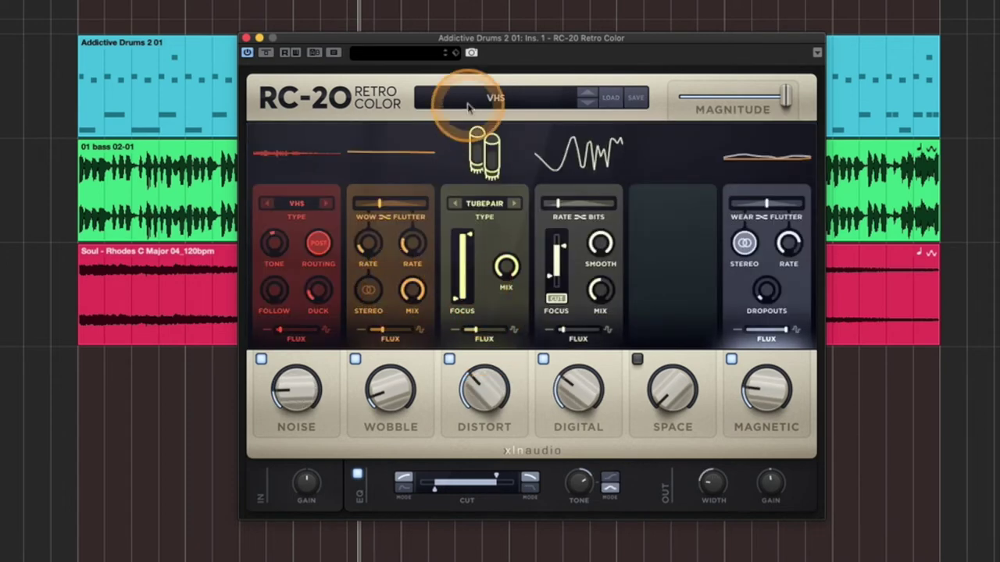
Browse the complete RC-20 preset list from INIT to Wow & Flutter and close it keeping VHS.
click(508, 100)
scroll(432, 320, up, 3)
scroll(431, 320, up, 10)
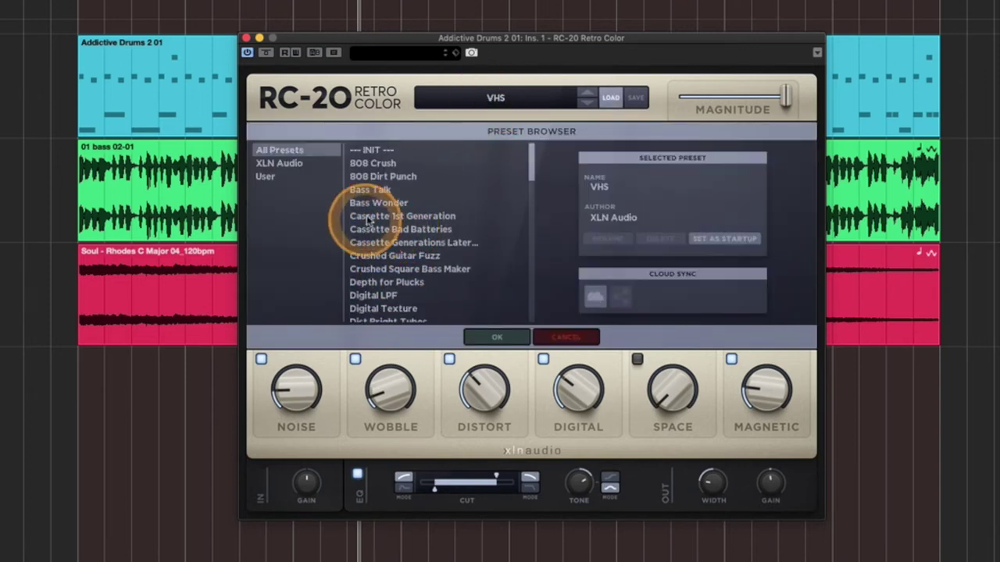
scroll(395, 239, down, 2)
scroll(394, 239, down, 5)
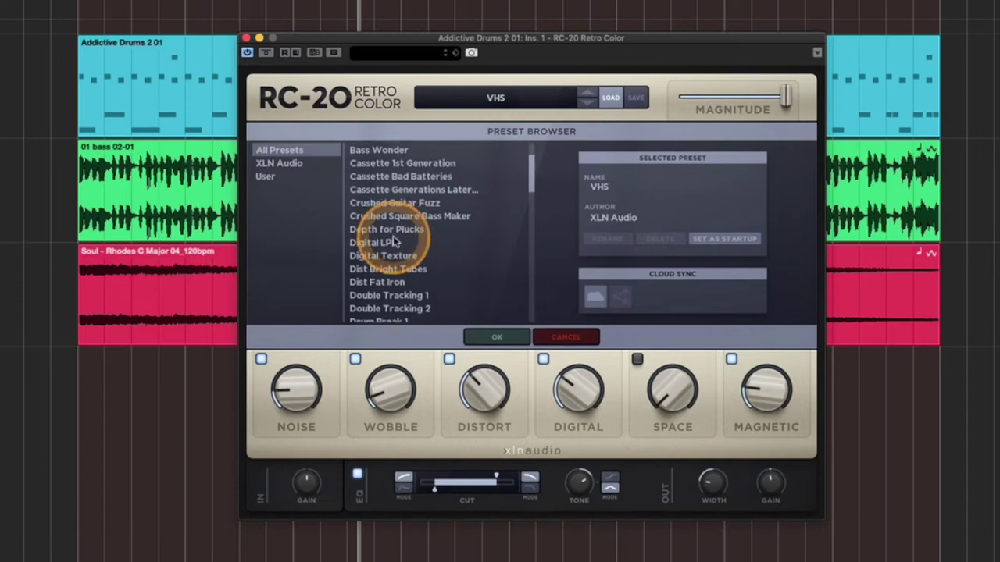
scroll(394, 238, down, 20)
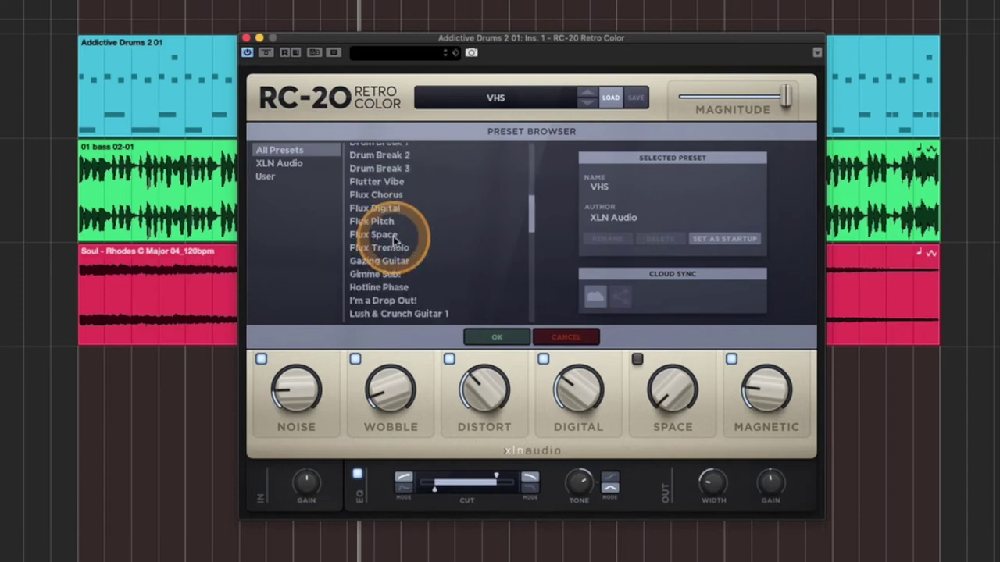
scroll(394, 238, down, 13)
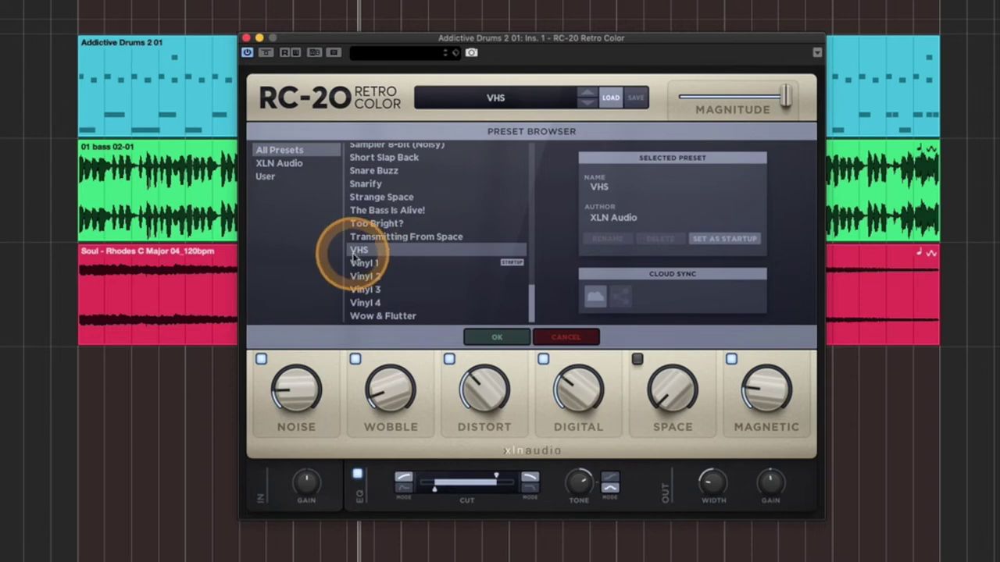
click(488, 336)
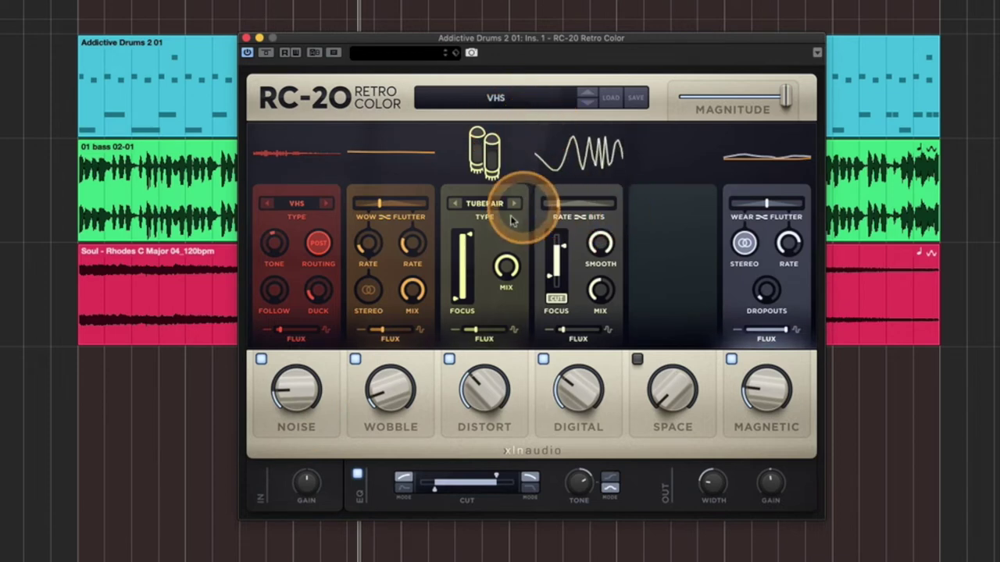
Play the drum loop and compare the sound with RC-20 bypassed and active.
click(179, 24)
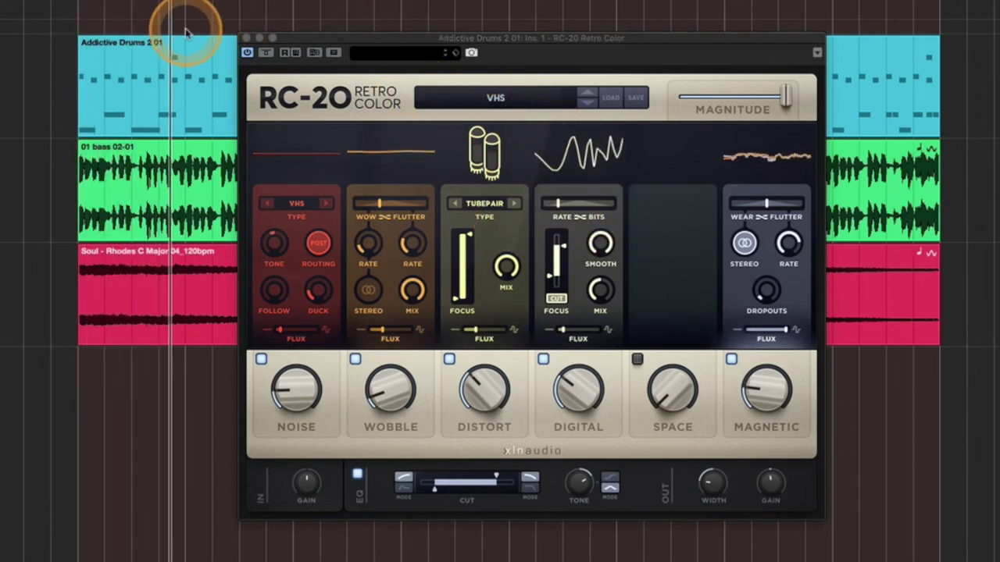
click(266, 53)
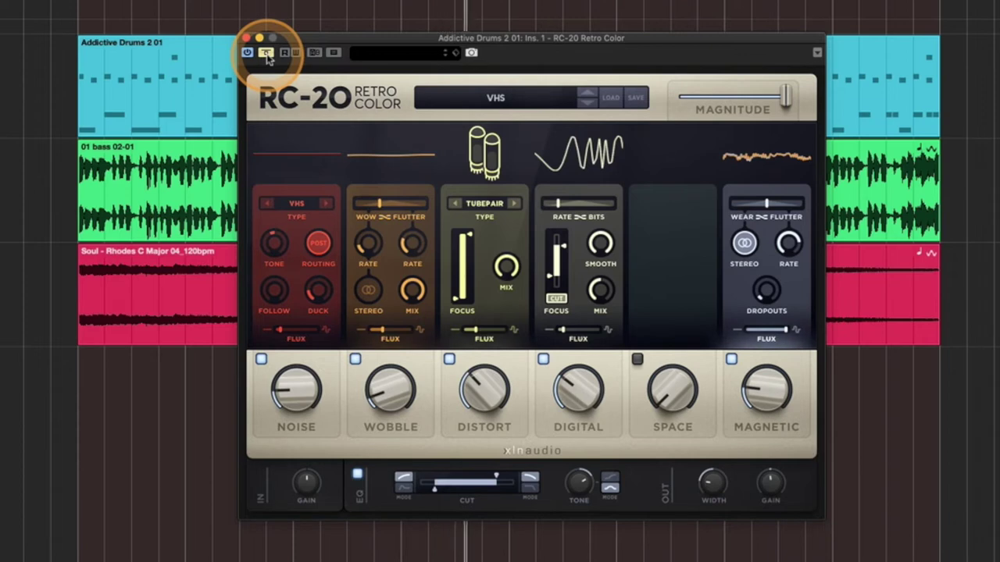
click(266, 53)
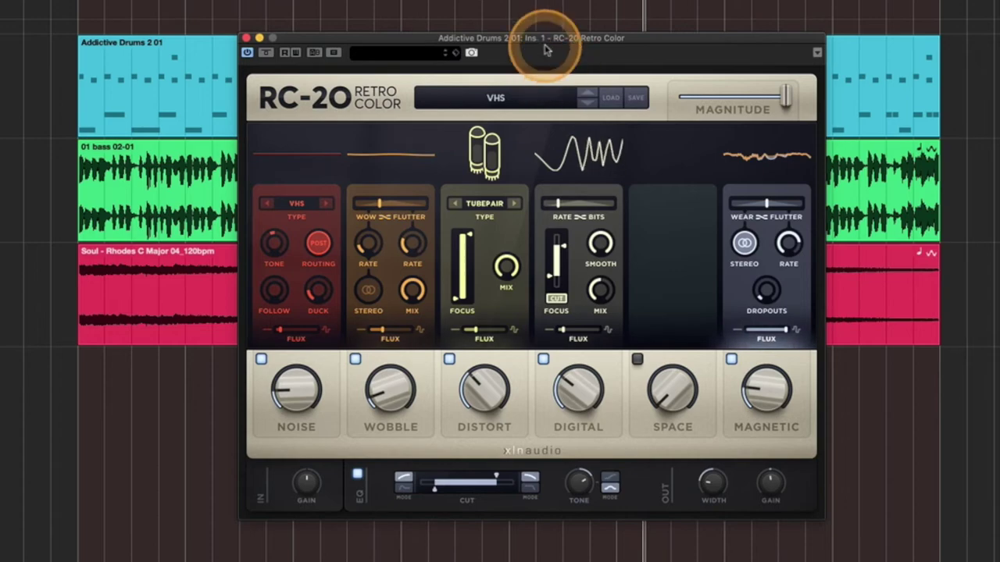
Audition the RC-20 Magnitude control at its minimum and back at 100%.
drag(526, 36, 506, 15)
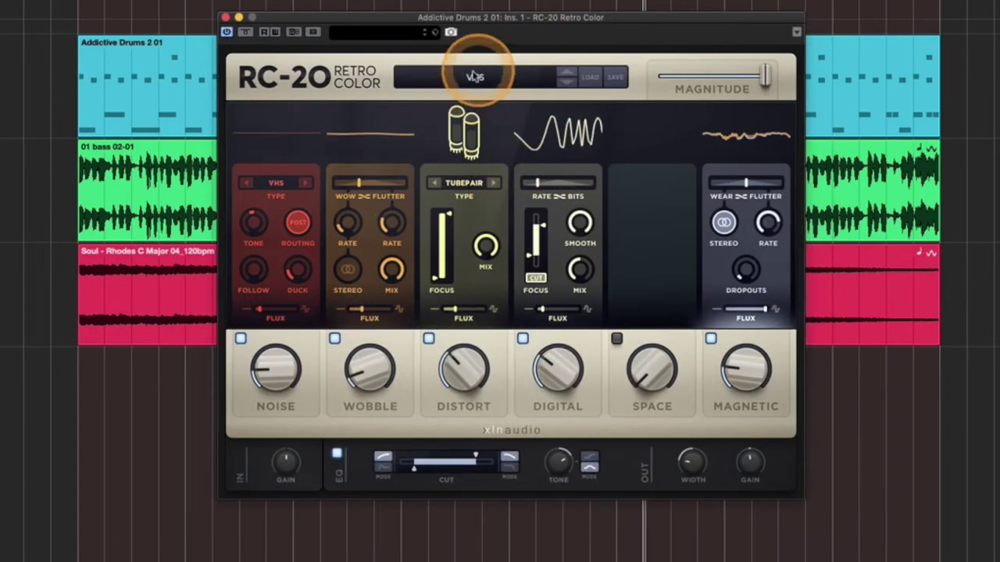
drag(769, 76, 766, 81)
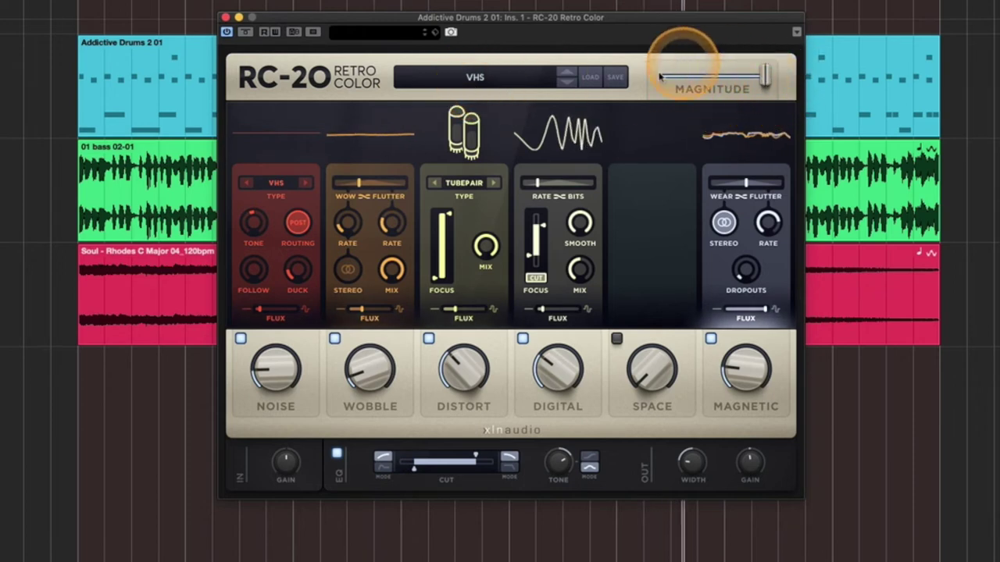
mouse_move(767, 75)
mouse_down()
mouse_move(680, 78)
mouse_move(777, 77)
mouse_up()
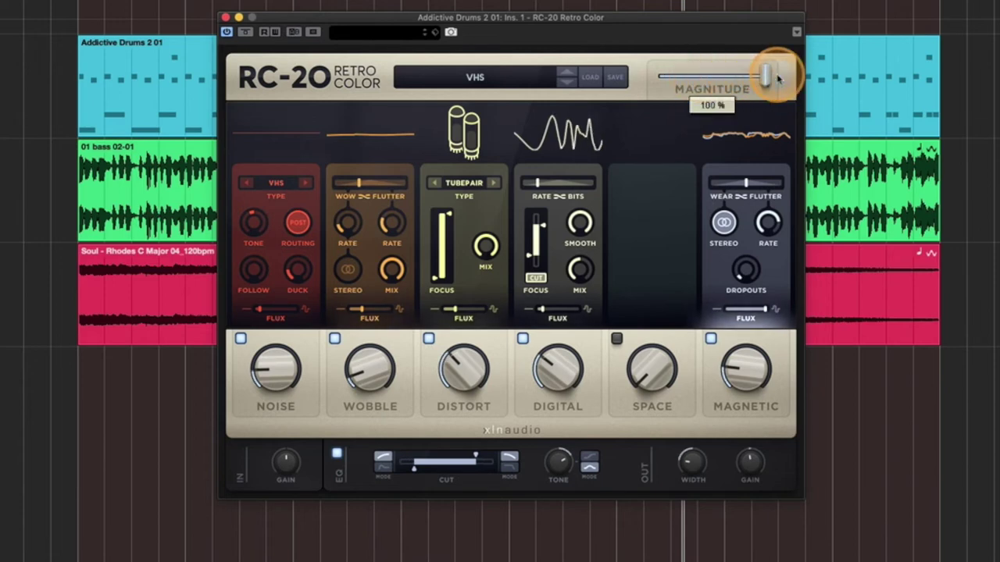
drag(777, 77, 606, 76)
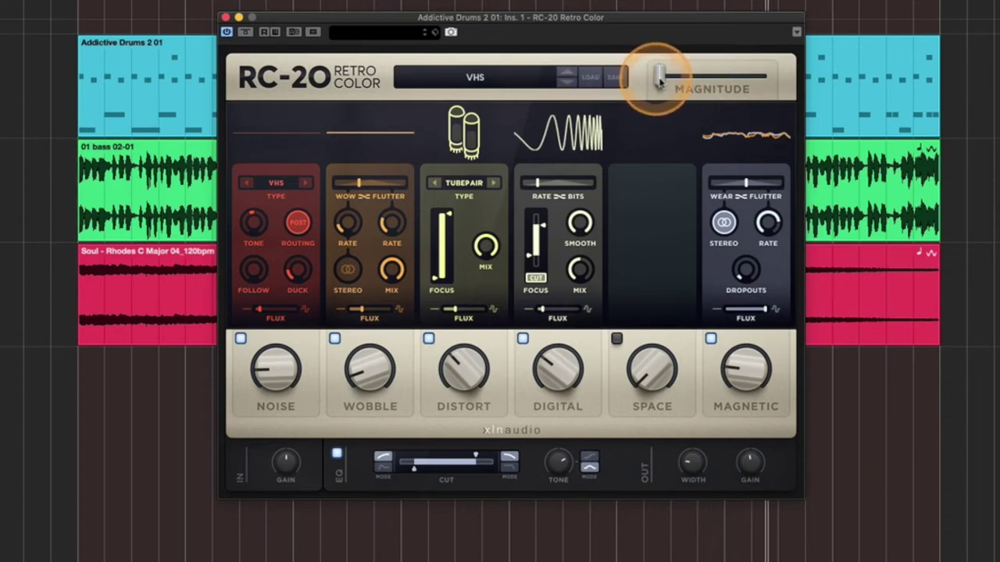
drag(660, 76, 863, 81)
Set Magnitude to 39%, compare it with full magnitude, and return it to about 39%.
drag(769, 75, 707, 81)
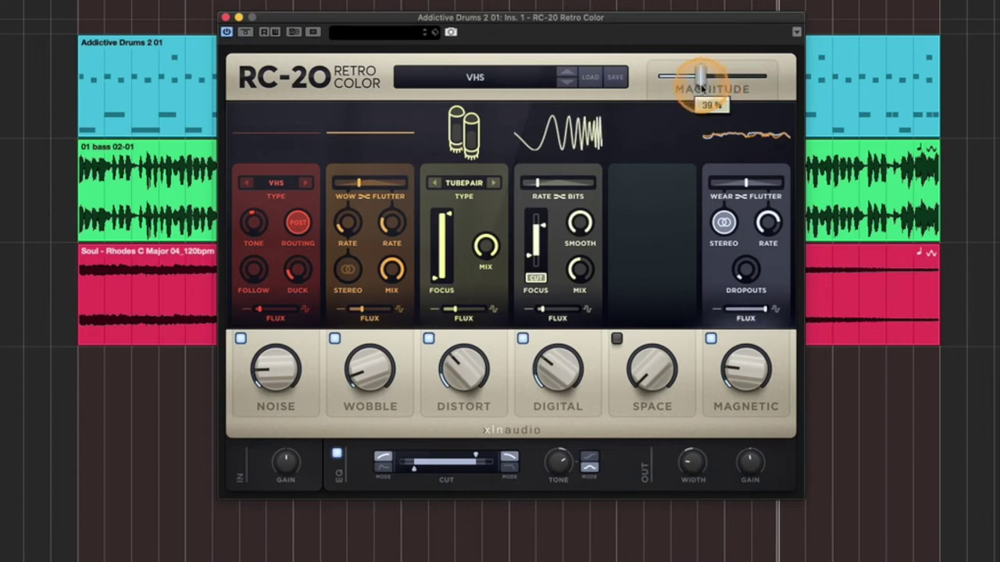
drag(702, 86, 703, 87)
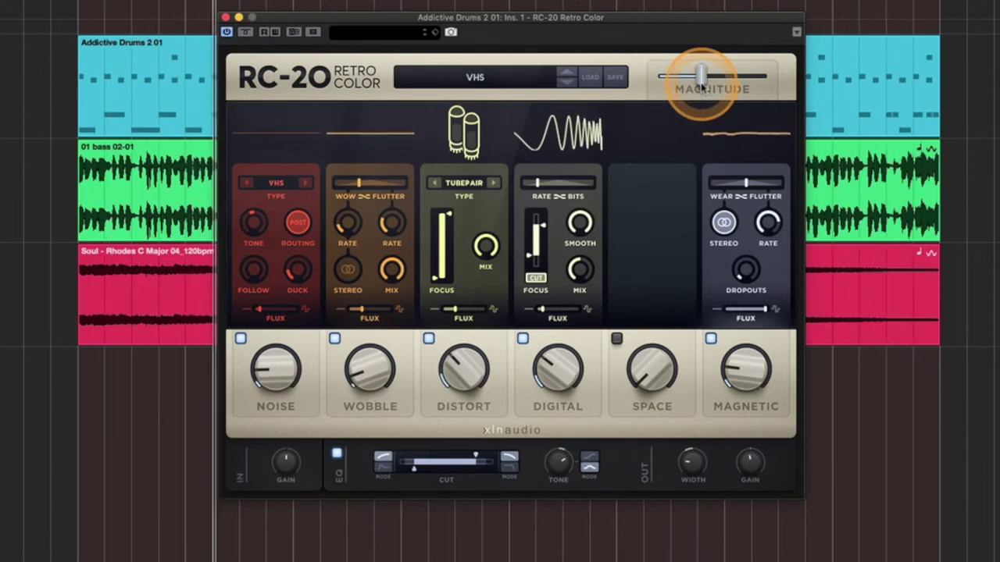
drag(700, 85, 853, 86)
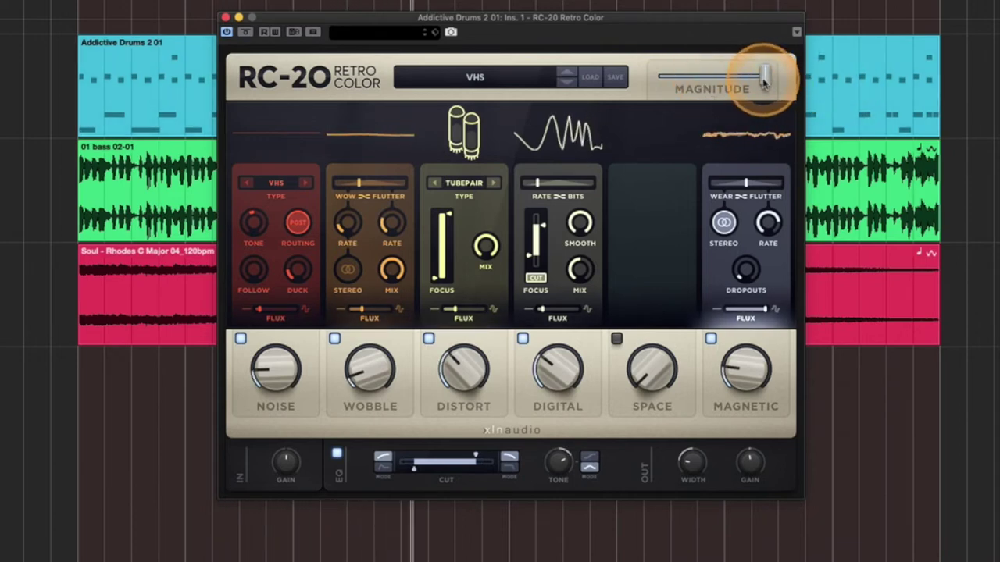
drag(764, 78, 698, 86)
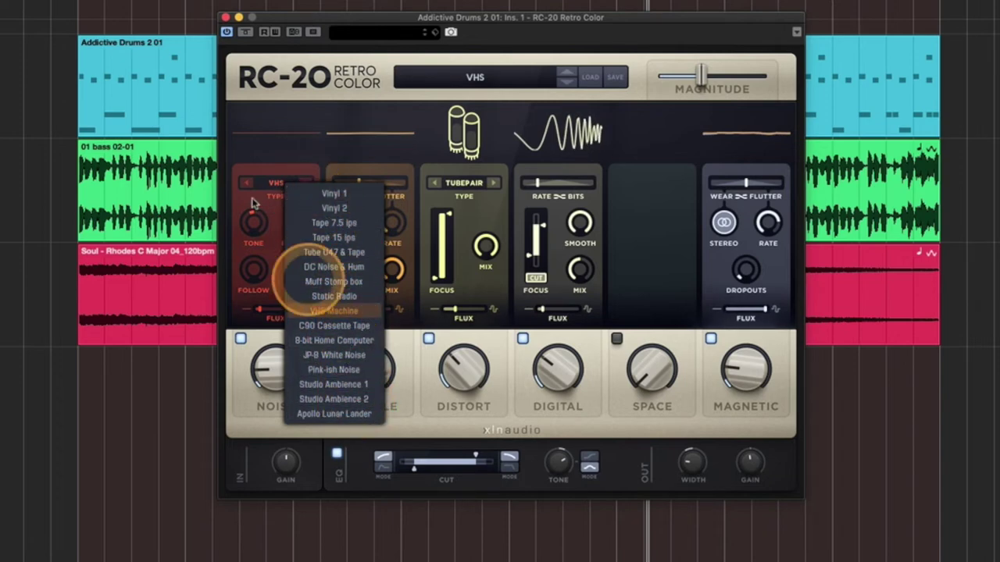
Leave the noise type at VHS and set the Noise amount to 22%.
click(272, 365)
drag(272, 366, 296, 379)
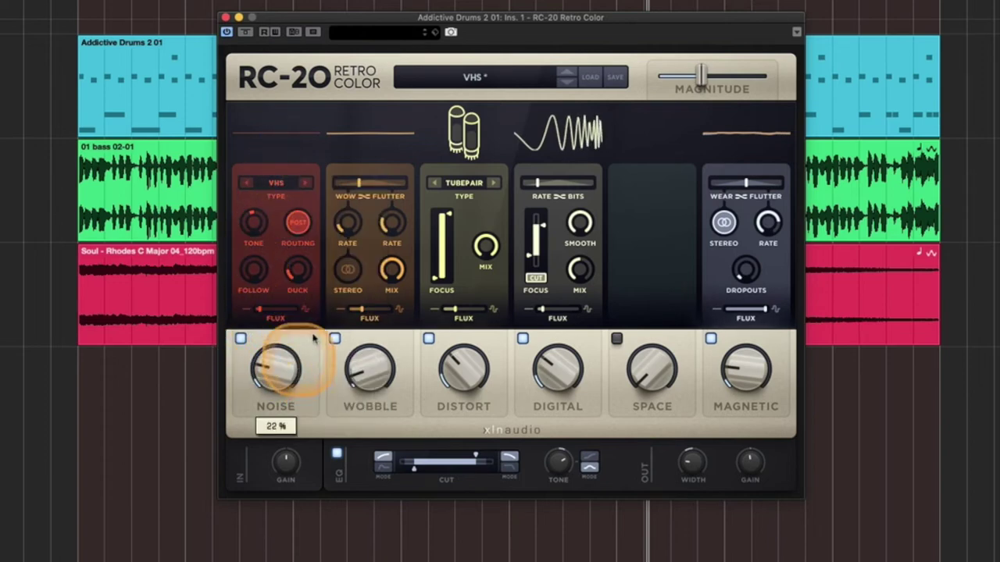
click(369, 380)
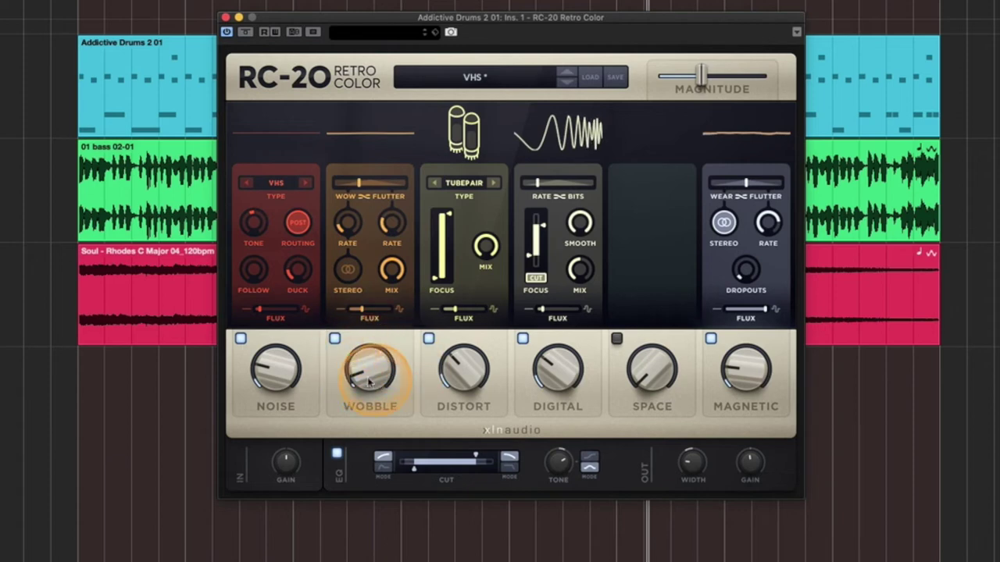
Review the available distortion types in the Distort module, keeping TubePair selected.
click(163, 123)
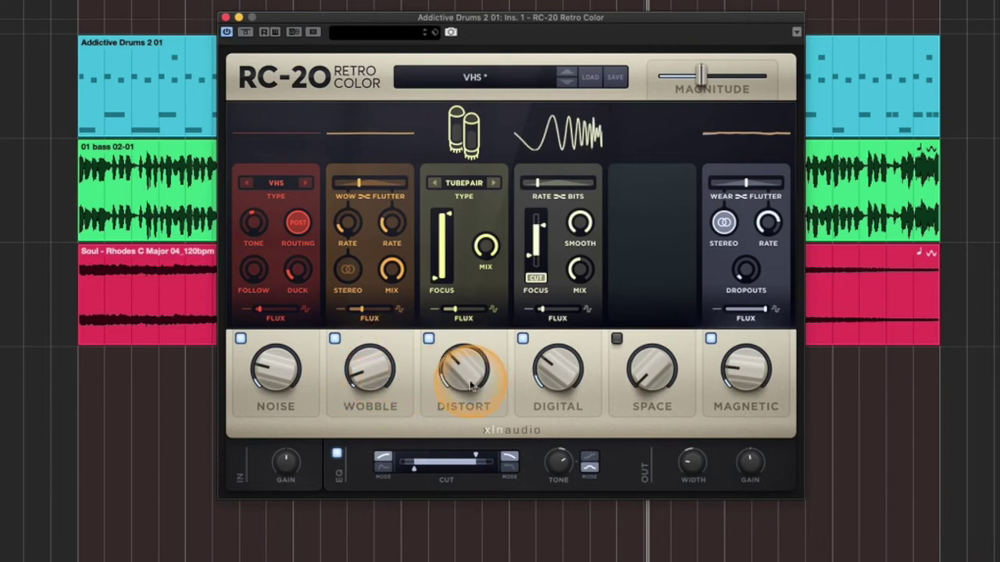
click(451, 182)
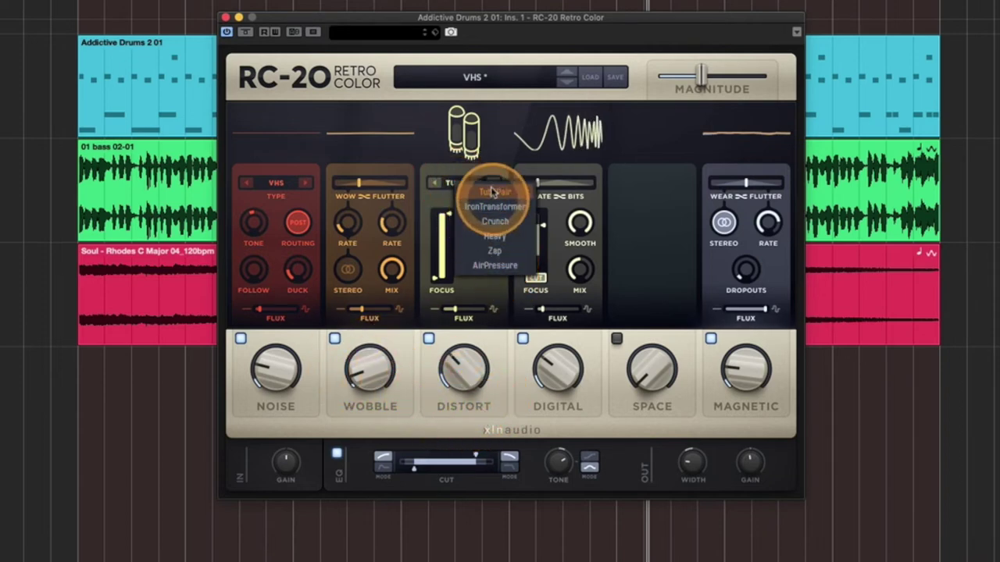
click(490, 335)
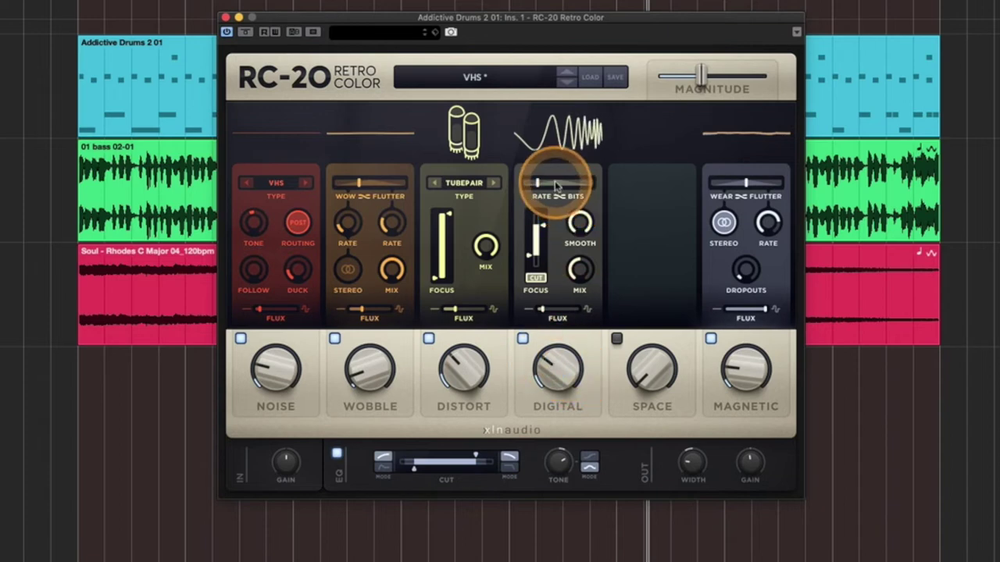
Switch the Space module on with its amount at 0%, and switch it off again.
click(617, 339)
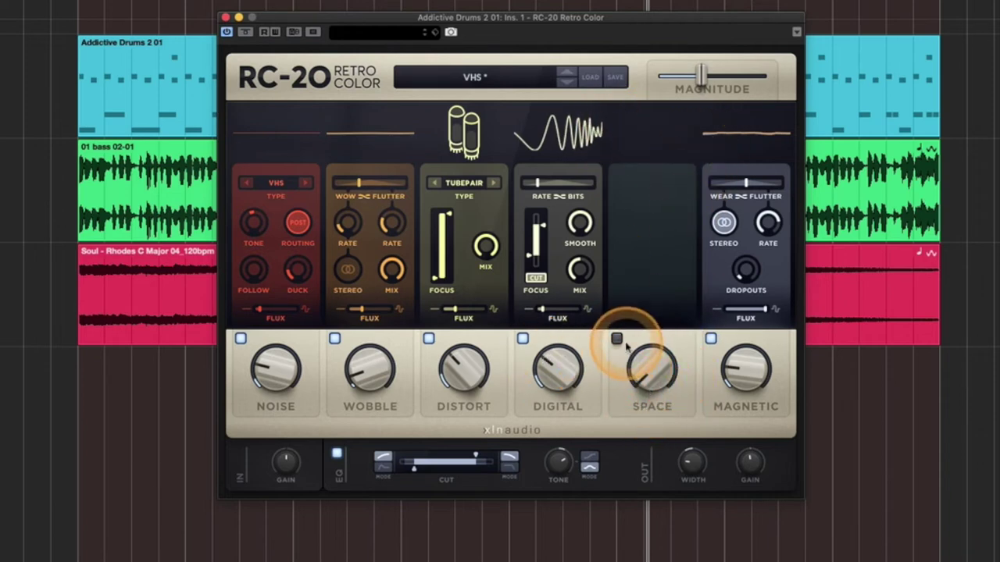
click(617, 339)
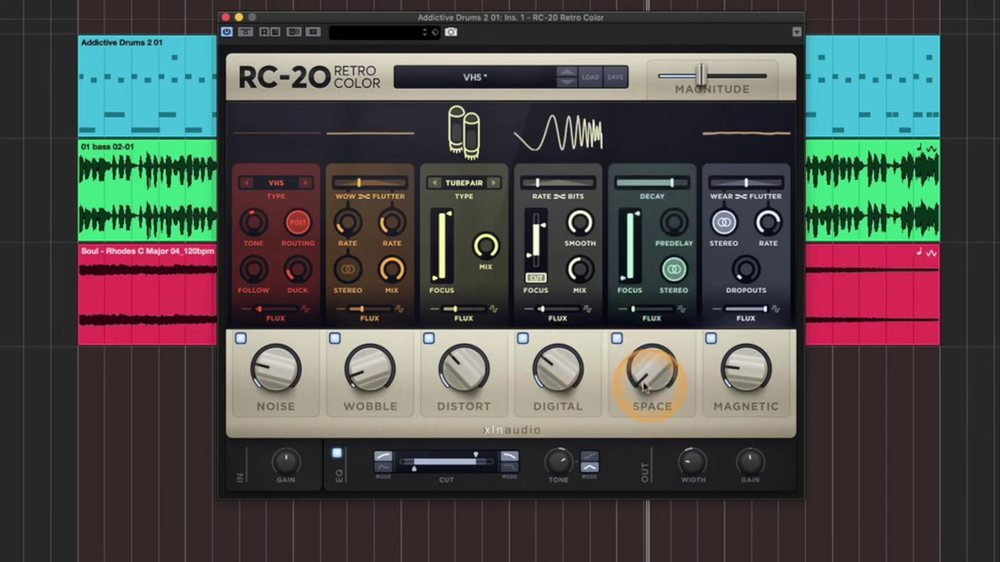
drag(642, 383, 652, 408)
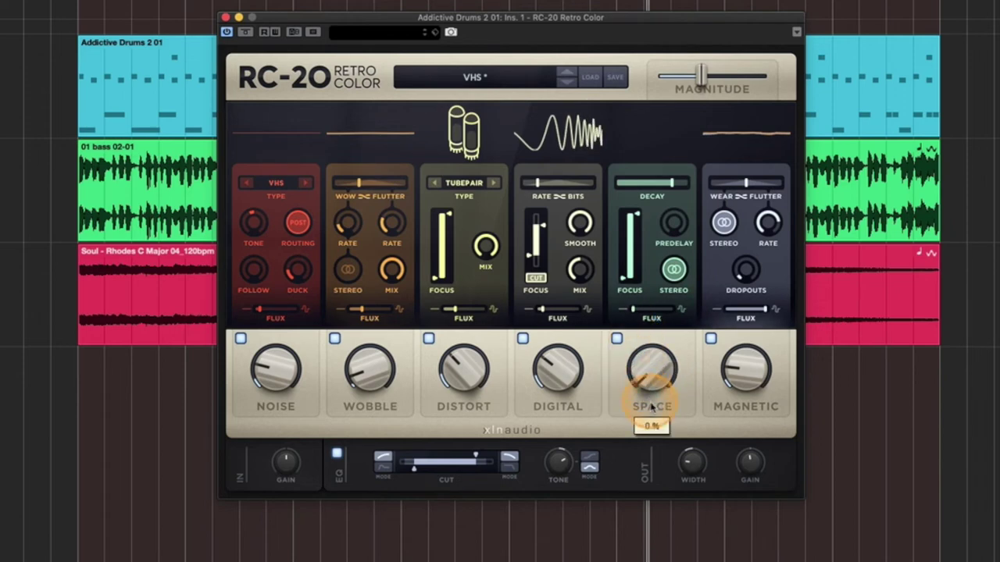
click(617, 339)
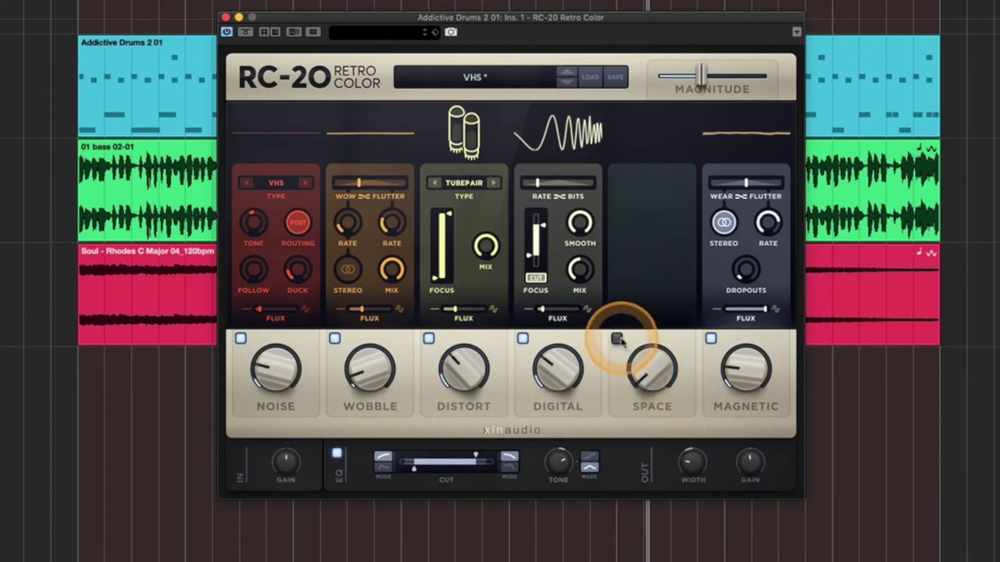
Turn Space on, try it at 58%, set its amount to 43%, and switch the module off.
click(617, 339)
drag(649, 370, 631, 238)
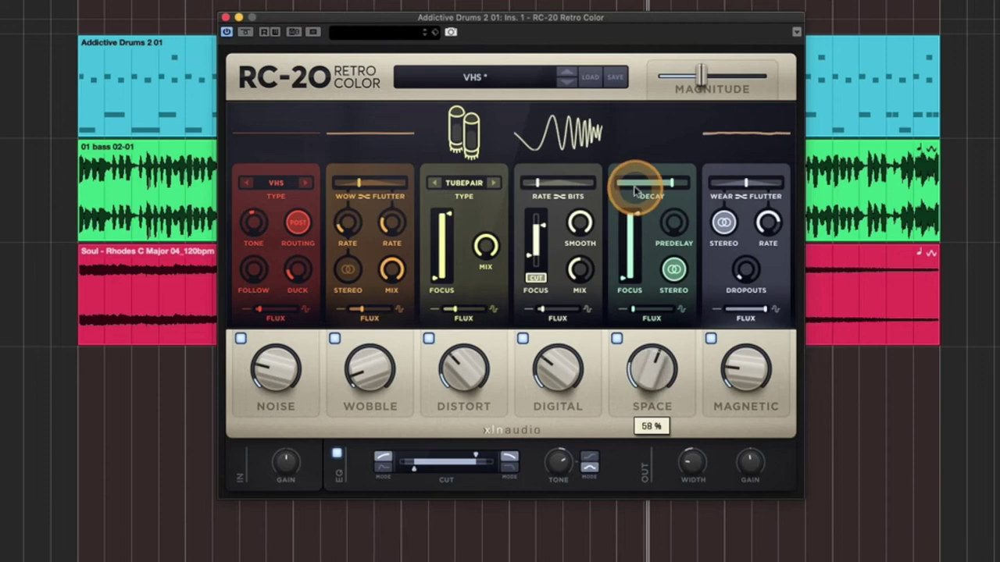
drag(650, 379, 653, 391)
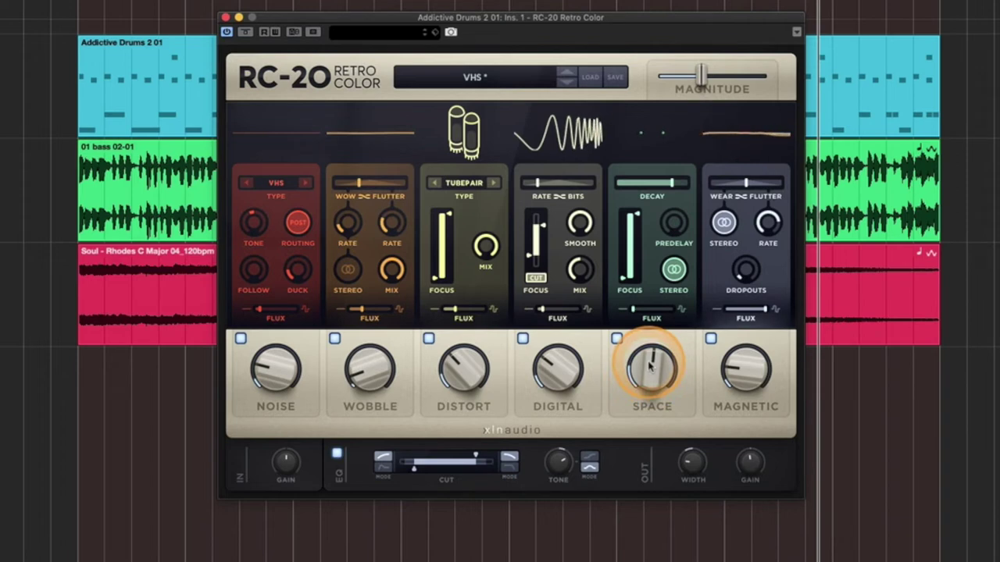
drag(650, 373, 618, 351)
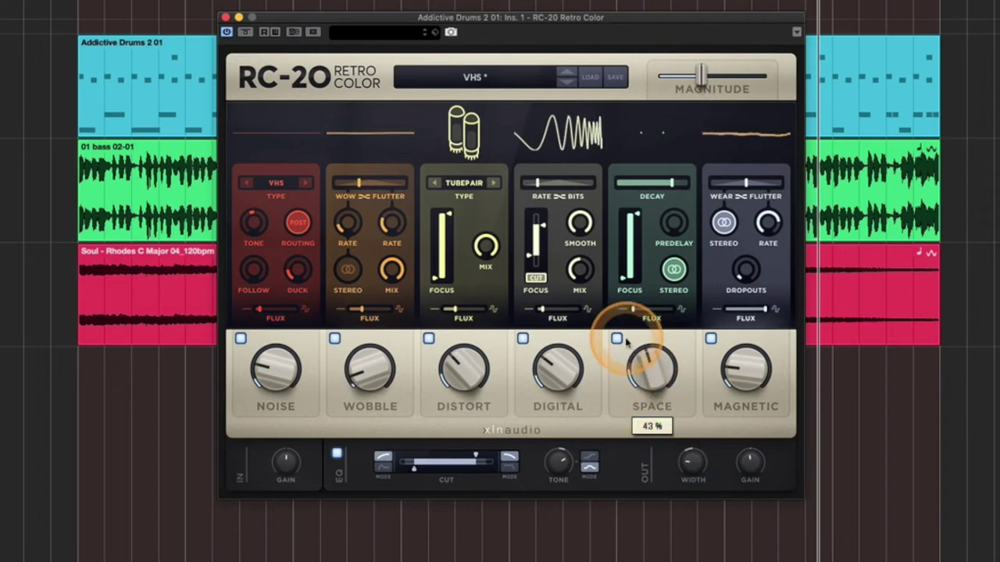
click(616, 338)
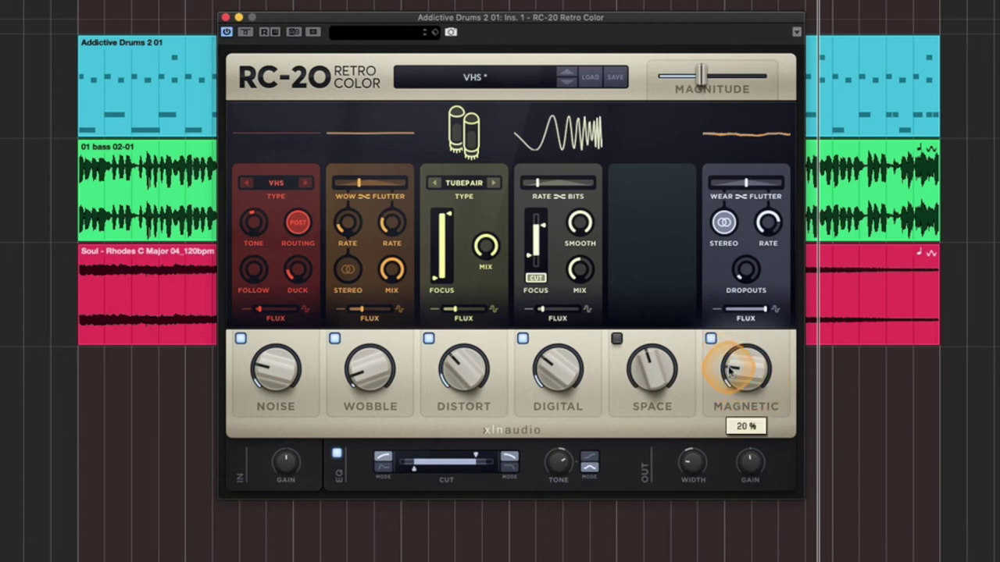
Adjust the Magnetic amount and raise it to 61%.
drag(743, 374, 751, 396)
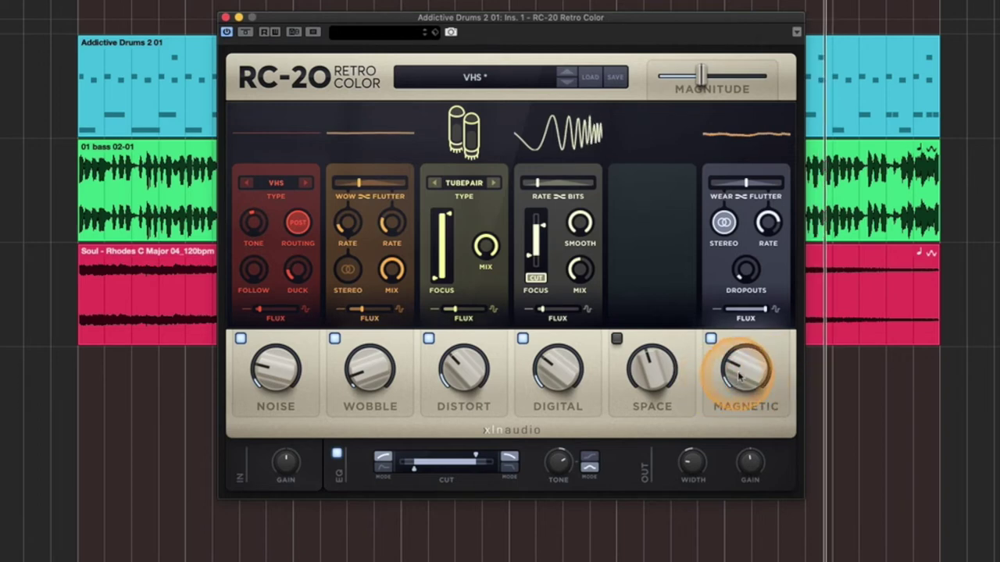
drag(731, 368, 718, 330)
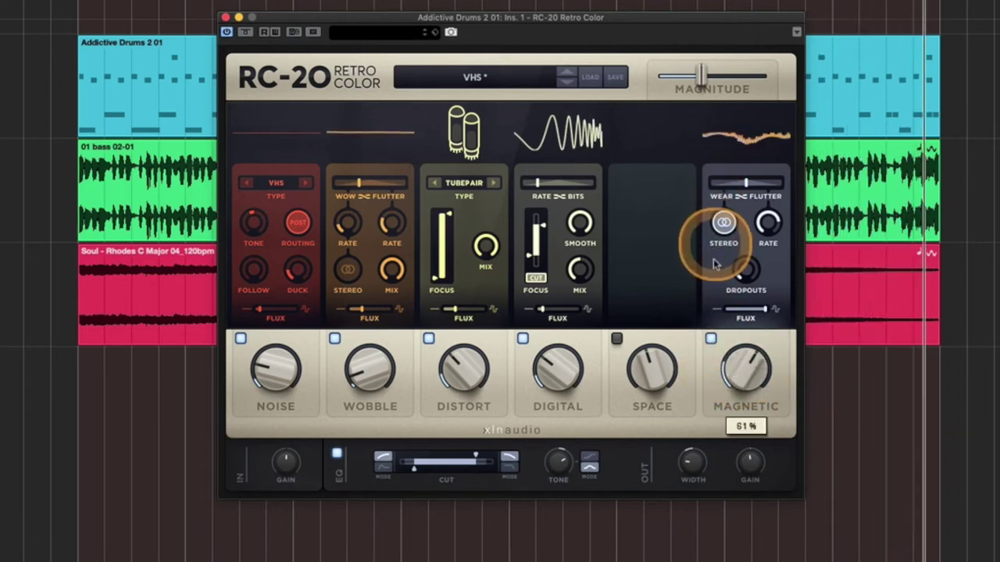
click(726, 373)
Set Magnitude to its maximum and raise the Magnetic amount to 70%.
click(700, 72)
drag(699, 73, 769, 84)
click(734, 399)
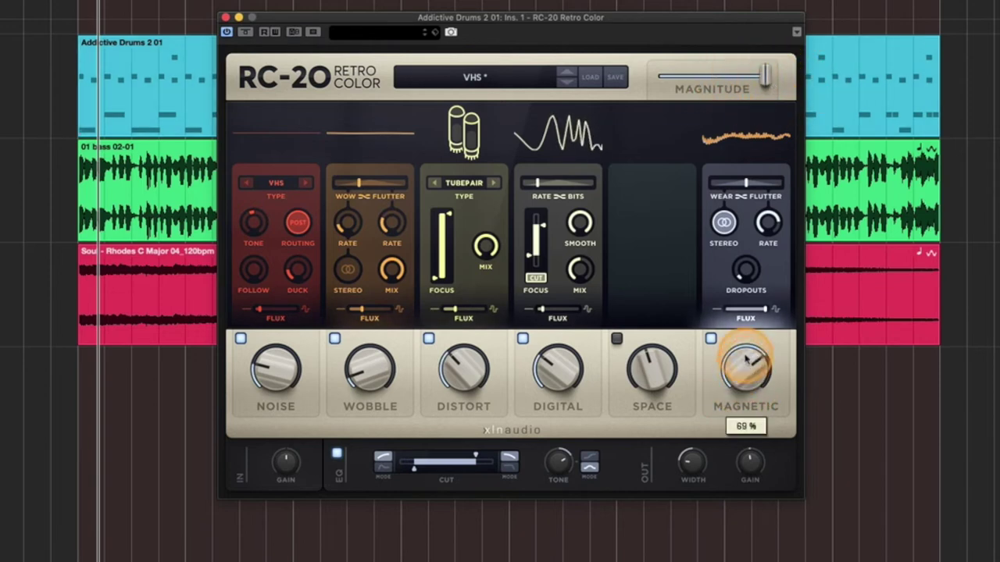
drag(746, 359, 763, 374)
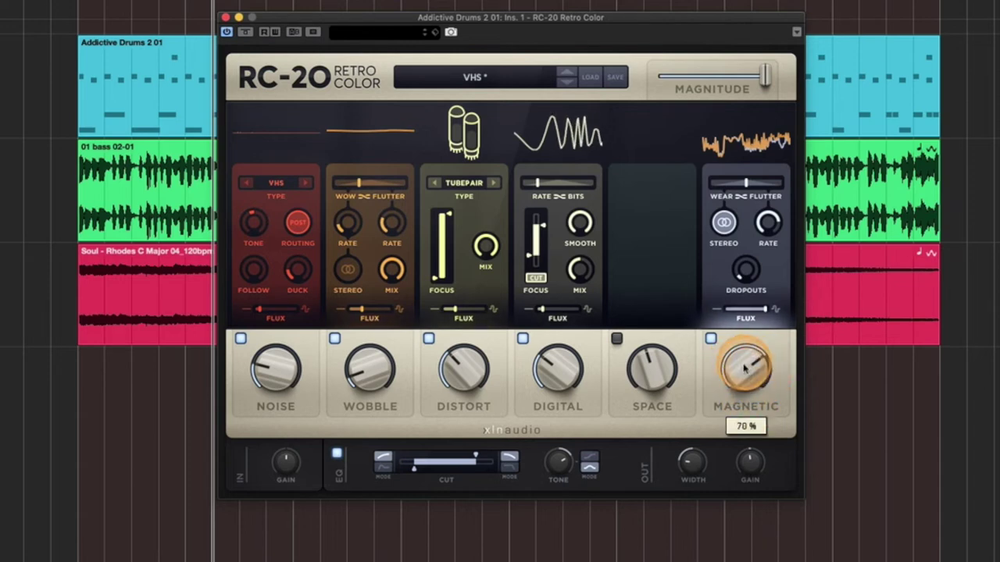
Raise the Magnetic module's Dropouts to about 51% and settle the Magnetic amount at 38%.
drag(748, 427, 757, 375)
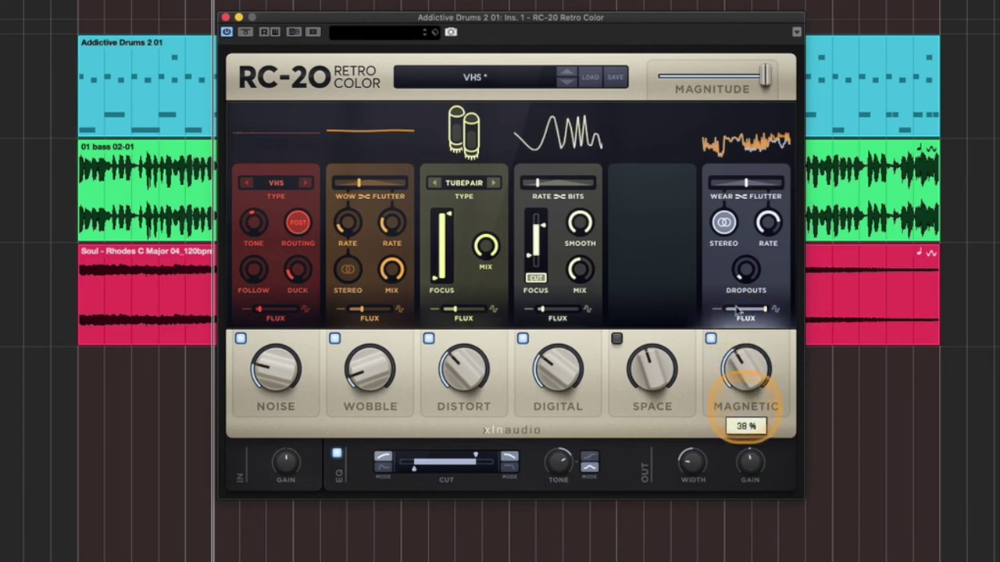
drag(745, 271, 742, 183)
click(740, 379)
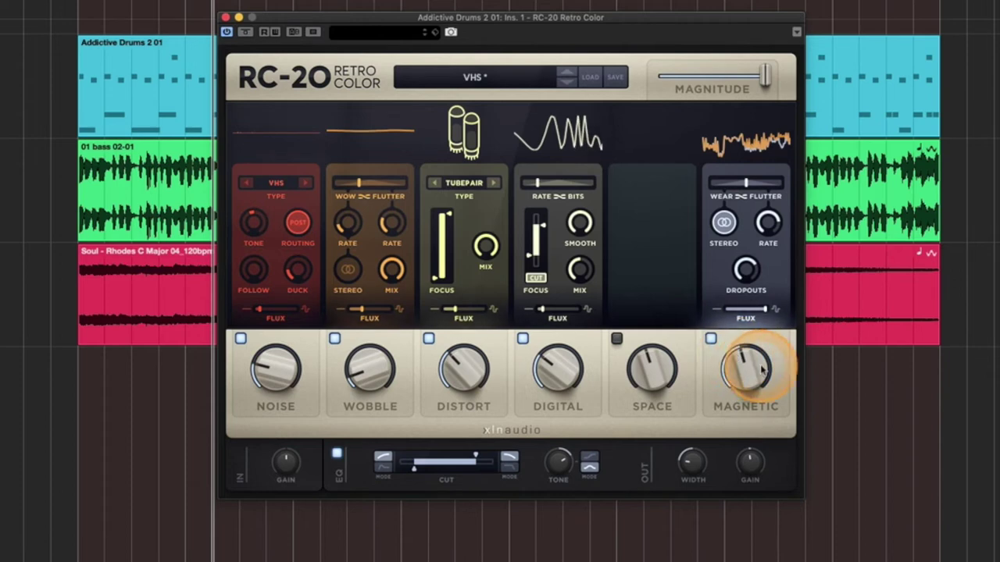
drag(763, 373, 743, 320)
drag(740, 270, 745, 343)
drag(766, 281, 734, 301)
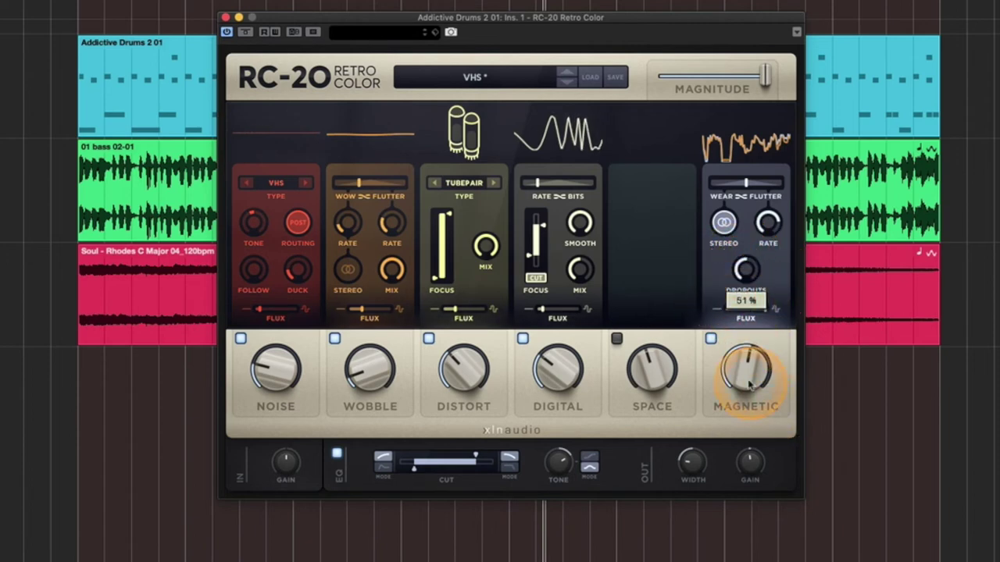
drag(743, 359, 767, 439)
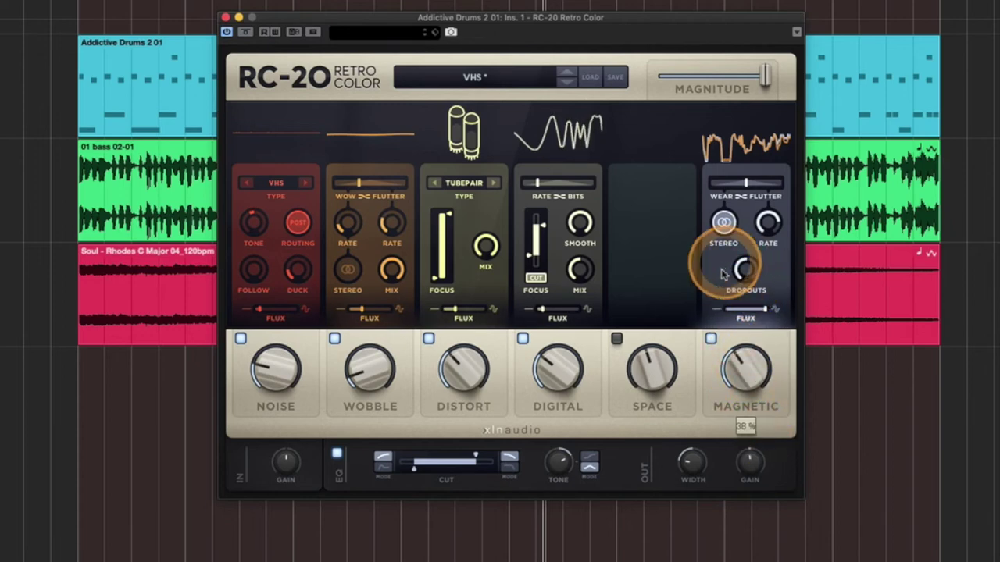
drag(738, 288, 742, 295)
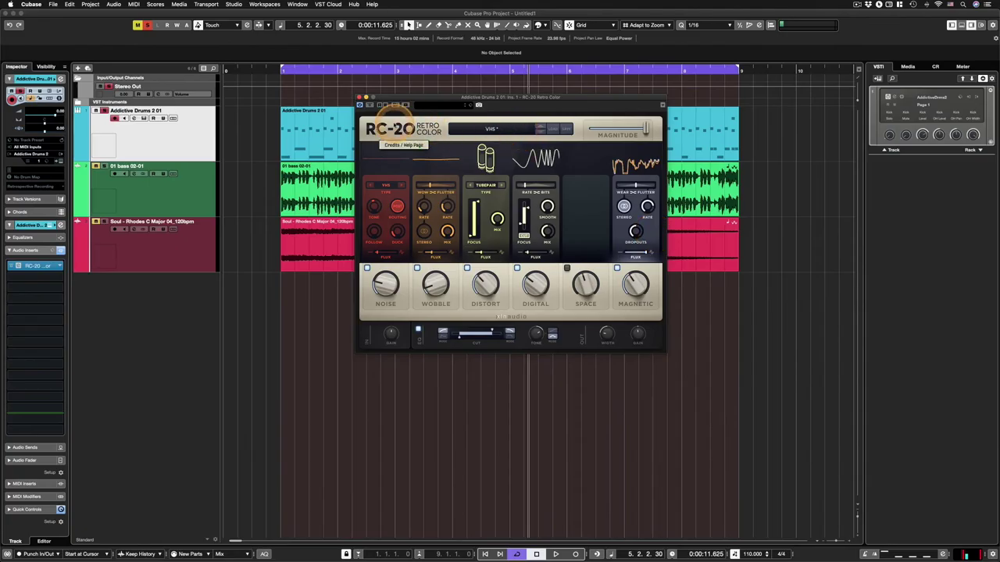
Turn off solo on the Addictive Drums 2 01 track and shift the RC-20 window slightly.
click(108, 117)
click(104, 110)
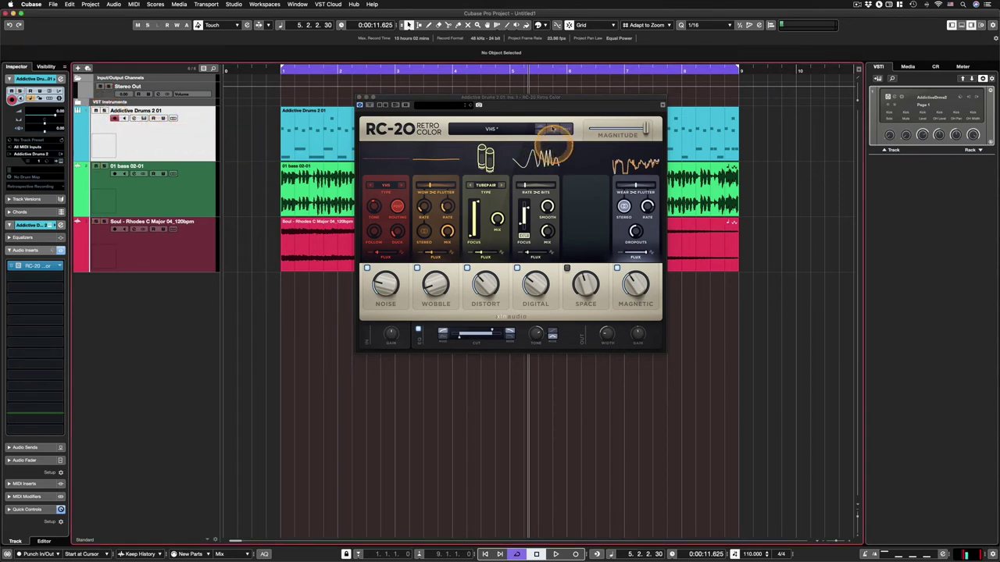
drag(494, 101, 497, 97)
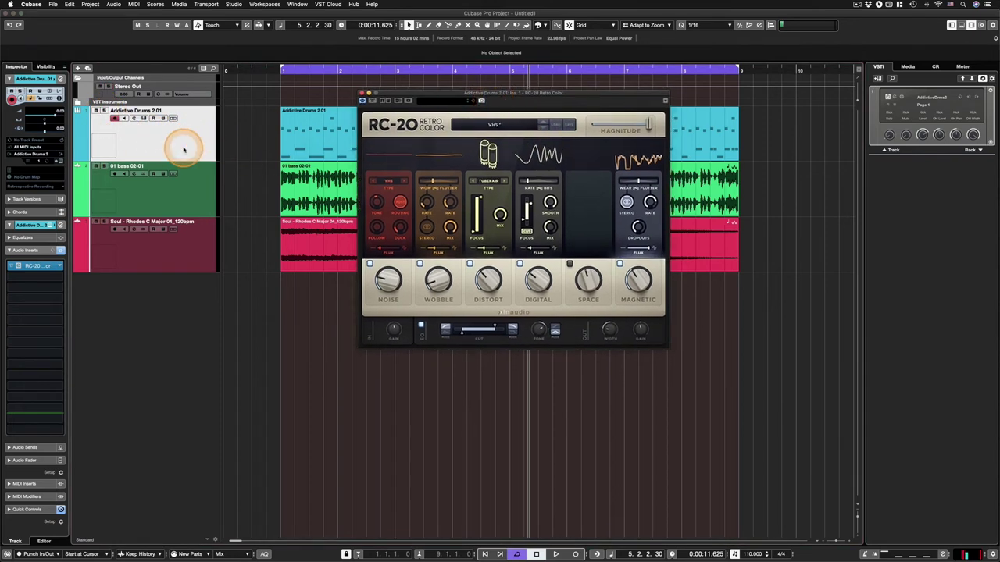
Select the drum, bass and Rhodes tracks in turn to view their RC-20 inserts.
click(189, 196)
click(195, 246)
click(190, 145)
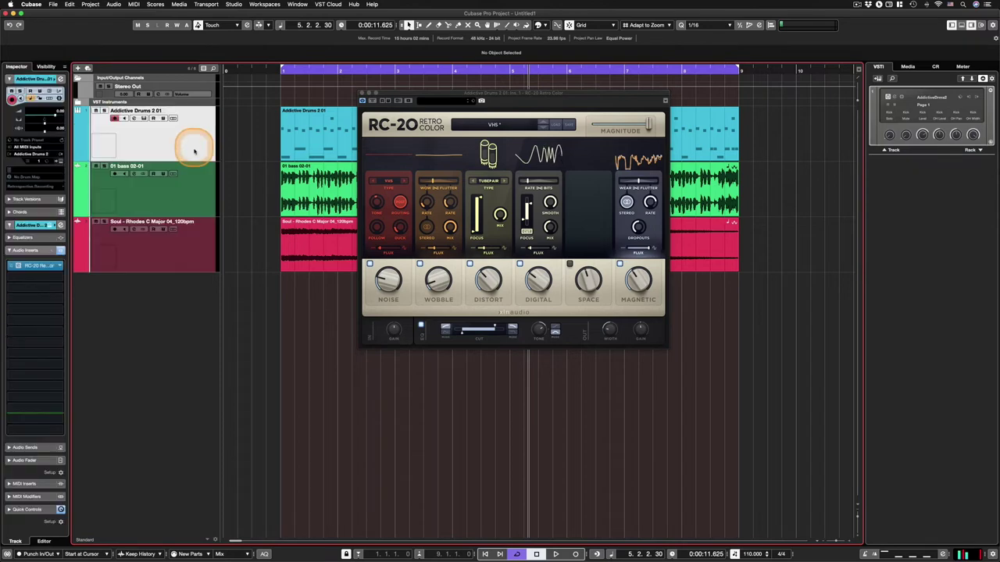
click(195, 189)
click(202, 235)
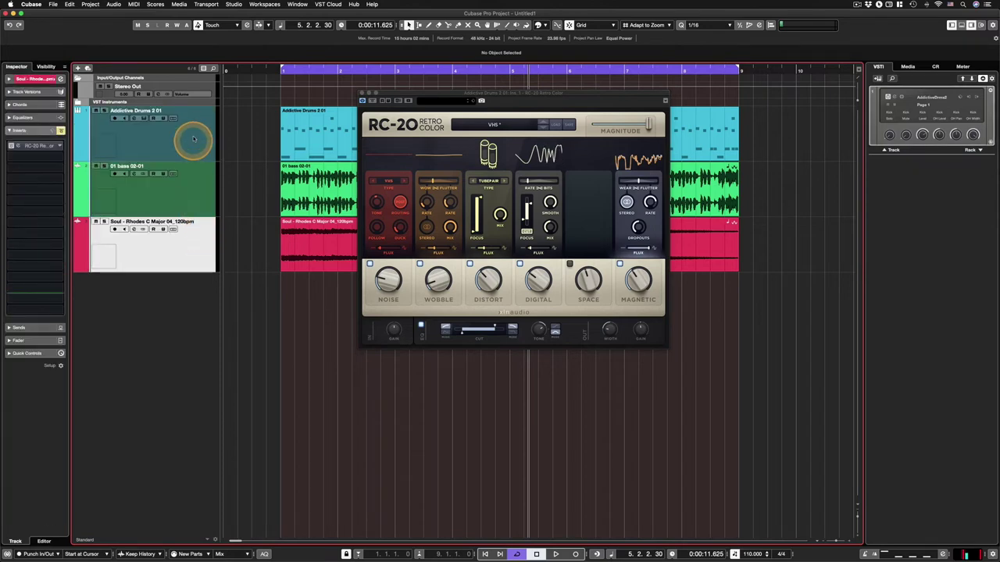
click(190, 169)
click(207, 231)
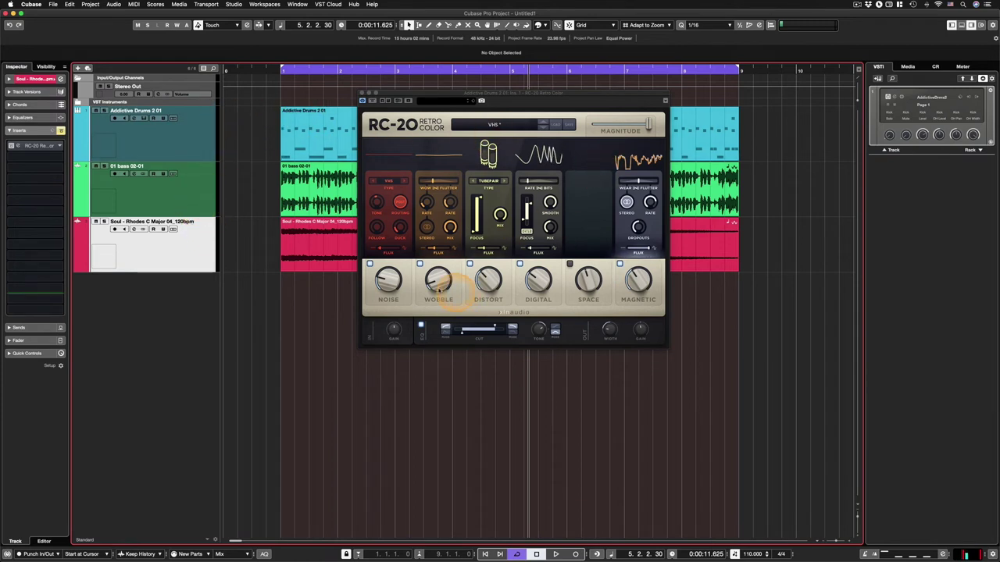
click(745, 291)
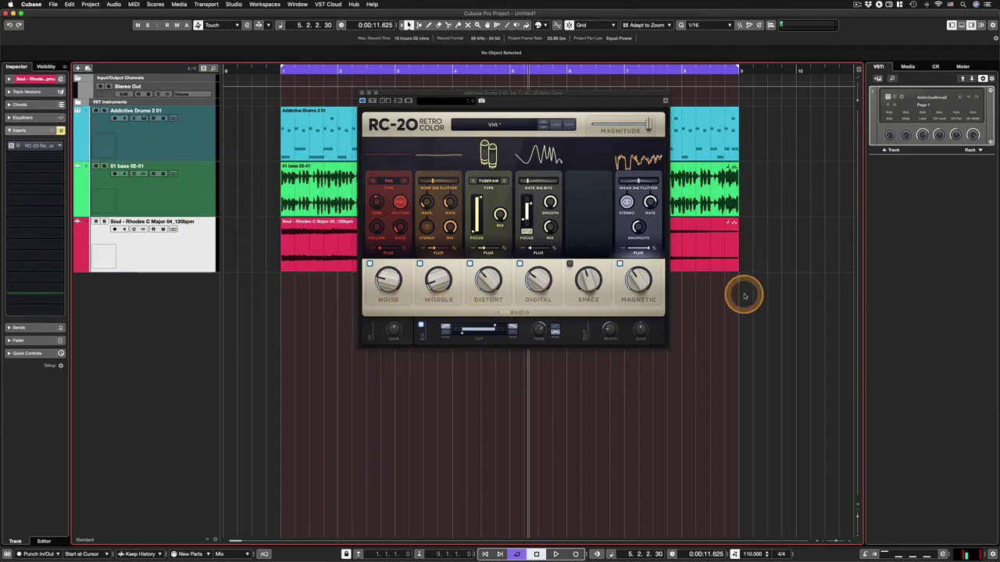
click(736, 249)
click(245, 304)
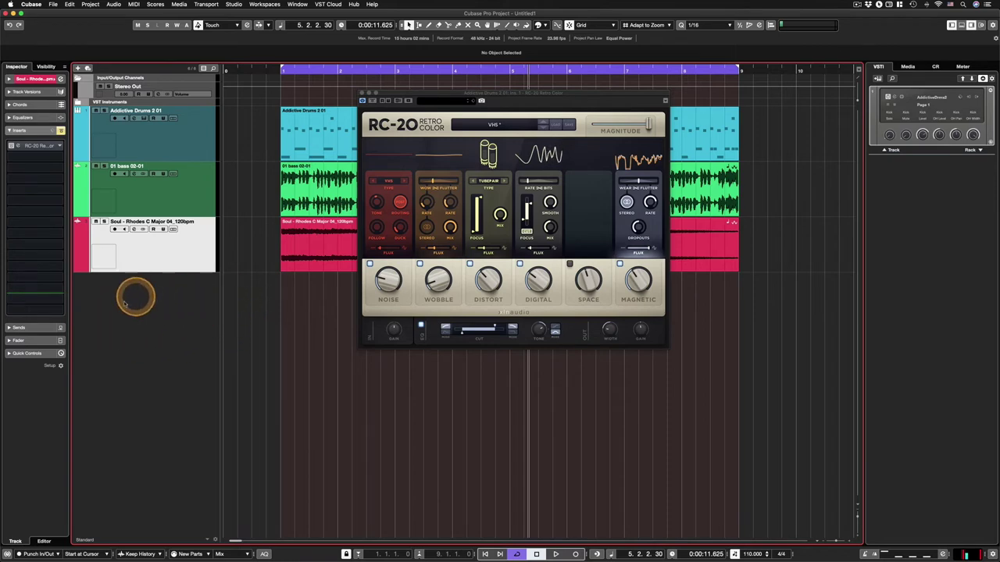
Close the drum track's RC-20 window and open the RC-20 insert on the 01 bass 02-01 track.
click(211, 153)
click(200, 196)
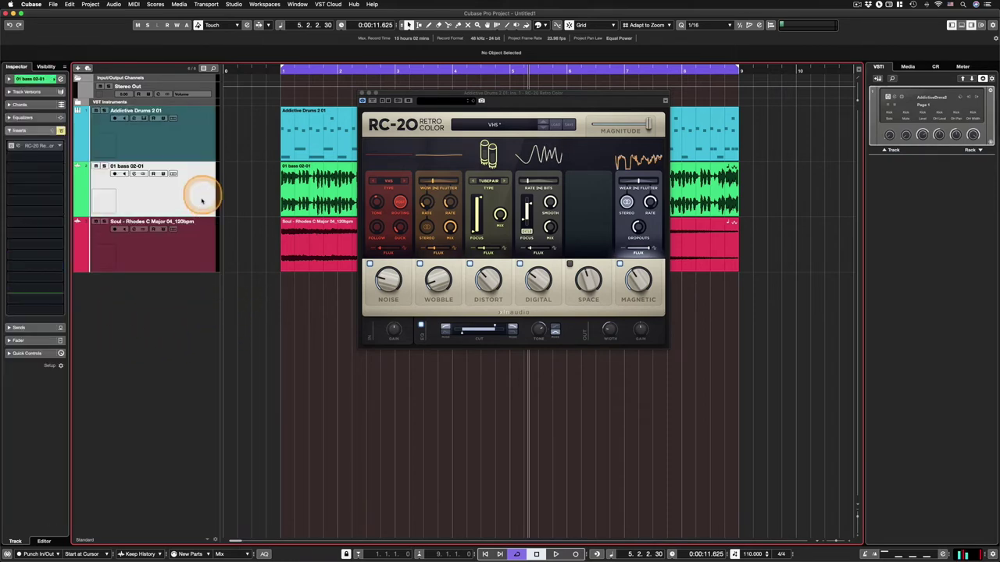
click(207, 254)
click(194, 188)
click(22, 157)
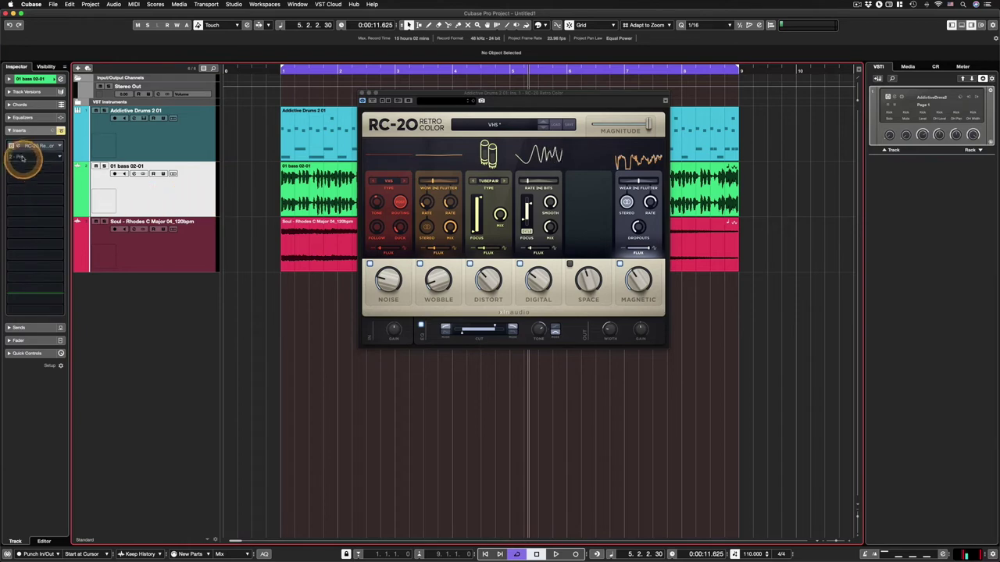
click(128, 190)
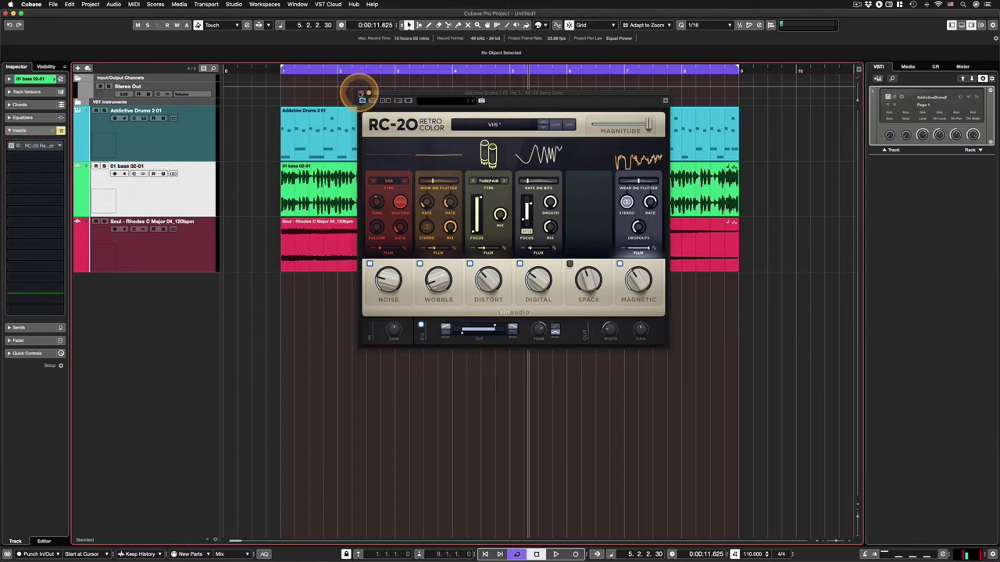
click(360, 92)
click(143, 190)
double_click(17, 146)
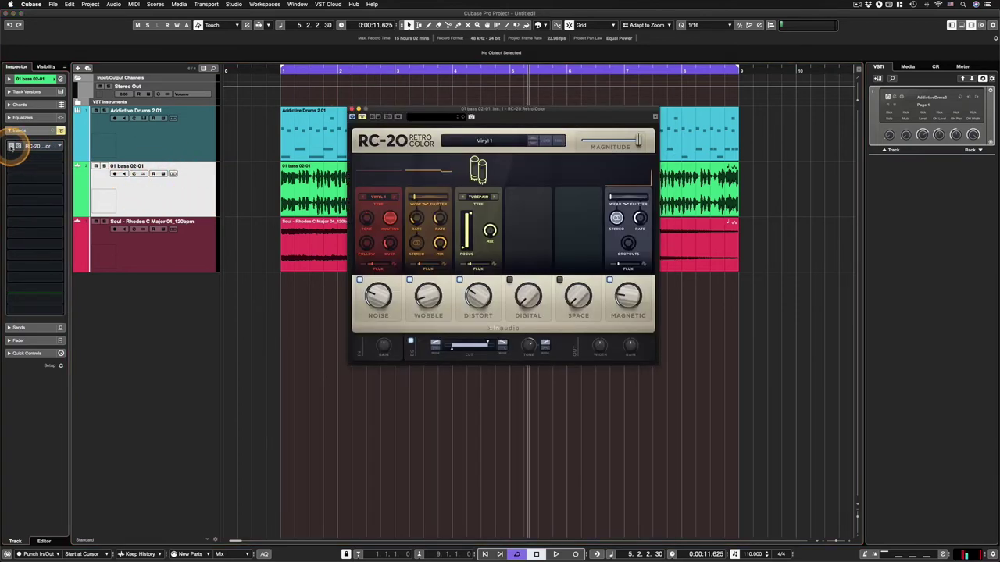
Load the VHS preset in the bass track's RC-20.
click(456, 138)
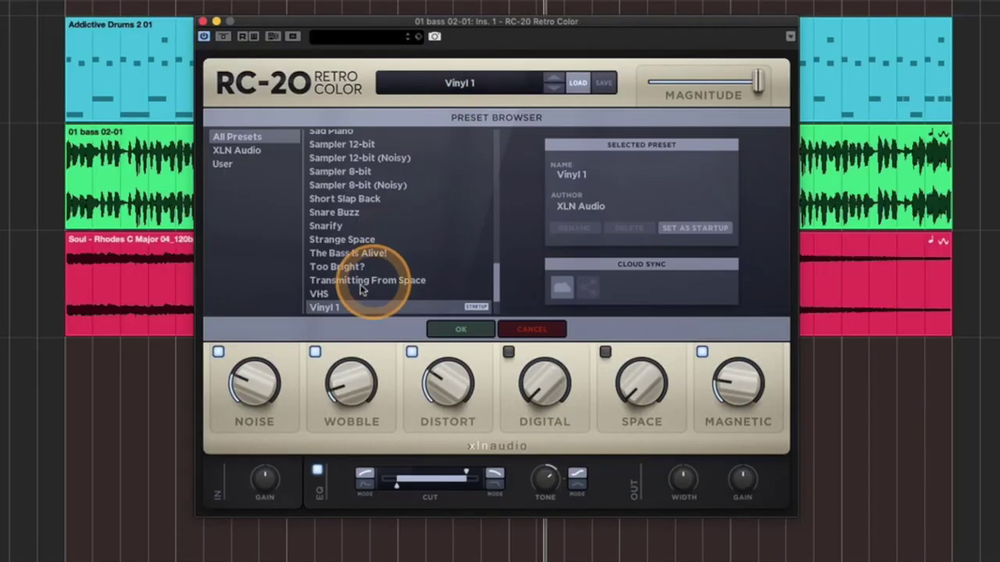
click(391, 250)
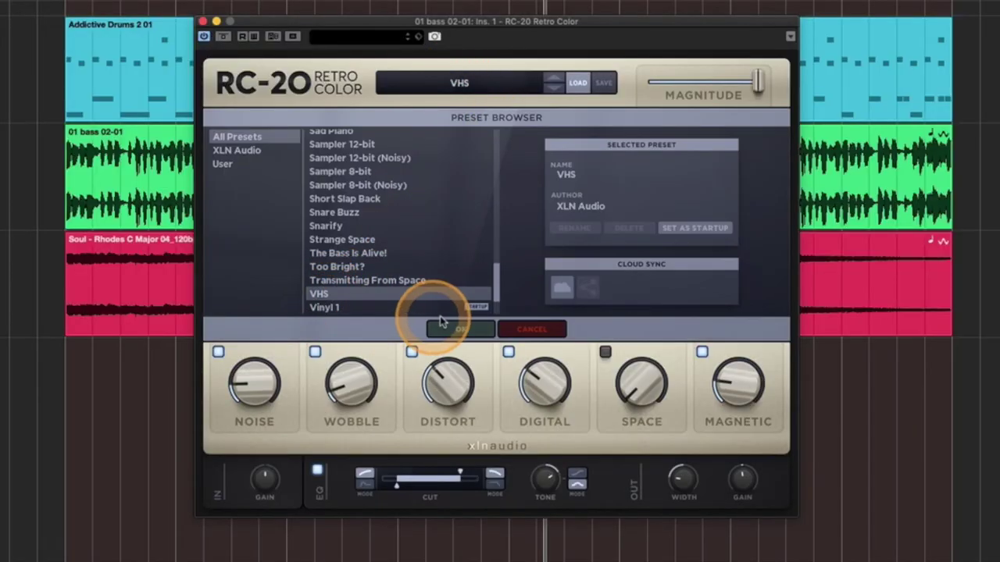
click(440, 319)
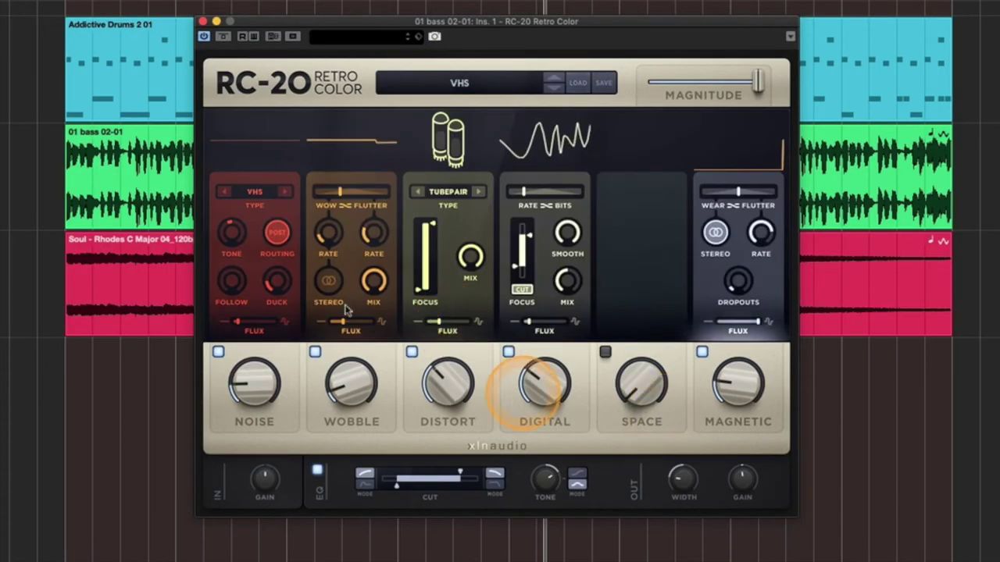
Bypass RC-20 on the bass track for playback from the loop start.
click(104, 6)
click(224, 36)
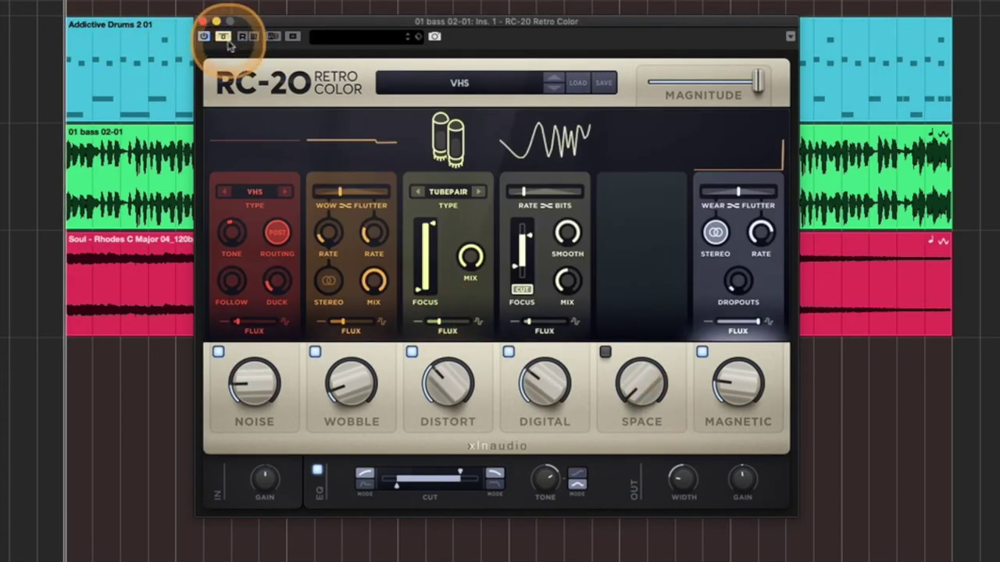
Play the bass loop, turn off the RC-20 bypass during playback and raise the Distort amount well past halfway.
key(space)
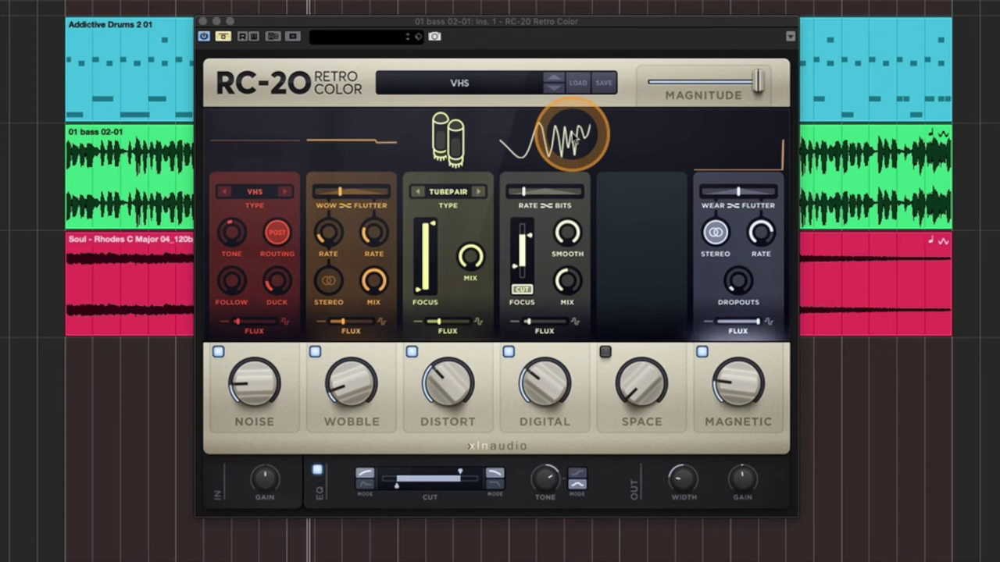
click(221, 37)
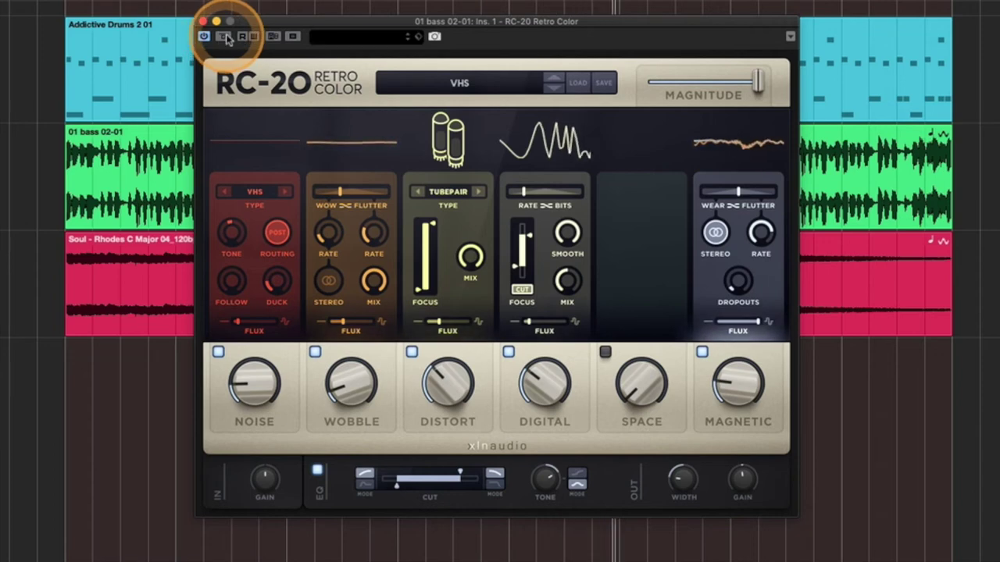
drag(431, 382, 427, 226)
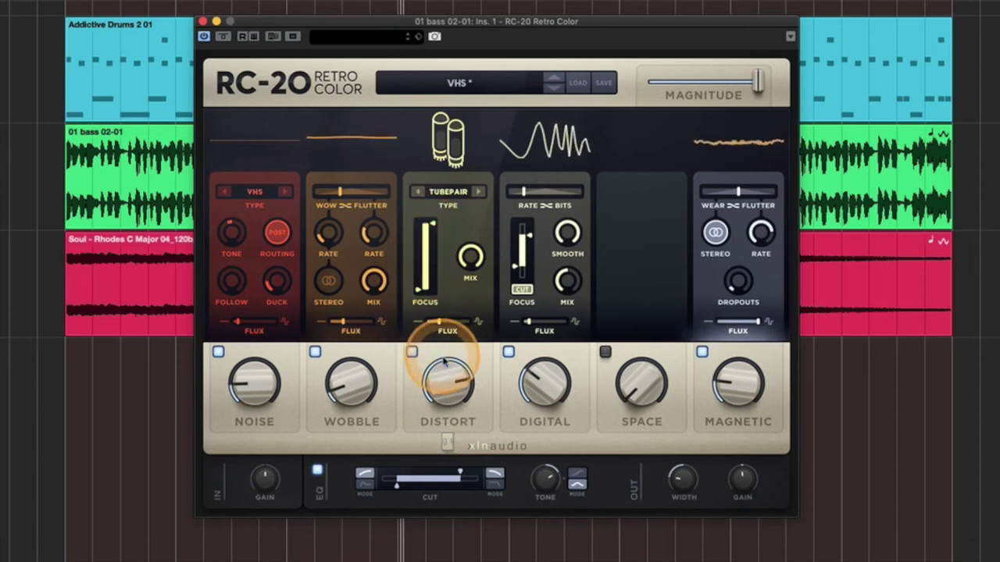
click(451, 383)
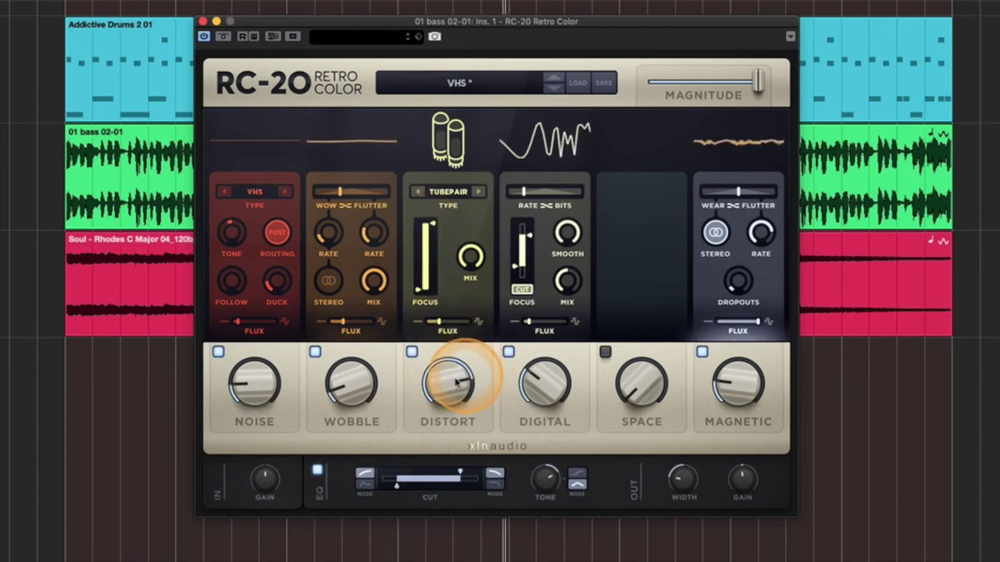
Set the Noise amount in the bass track's RC-20 to 19%.
drag(238, 380, 243, 361)
click(351, 382)
click(670, 416)
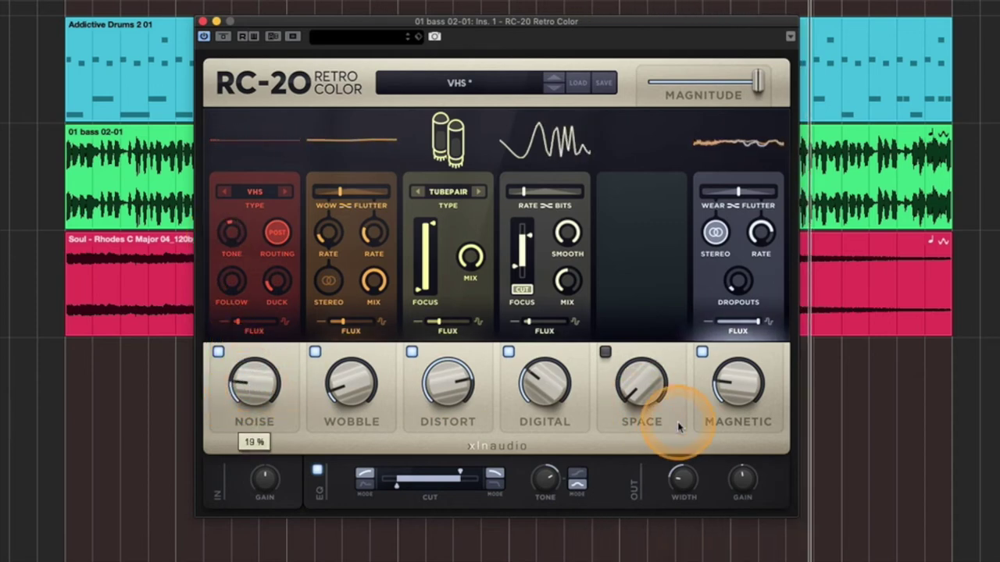
Try the Space module on the bass by sweeping its amount, and switch the module off again.
click(605, 352)
drag(632, 386, 591, 209)
drag(592, 209, 611, 361)
click(605, 353)
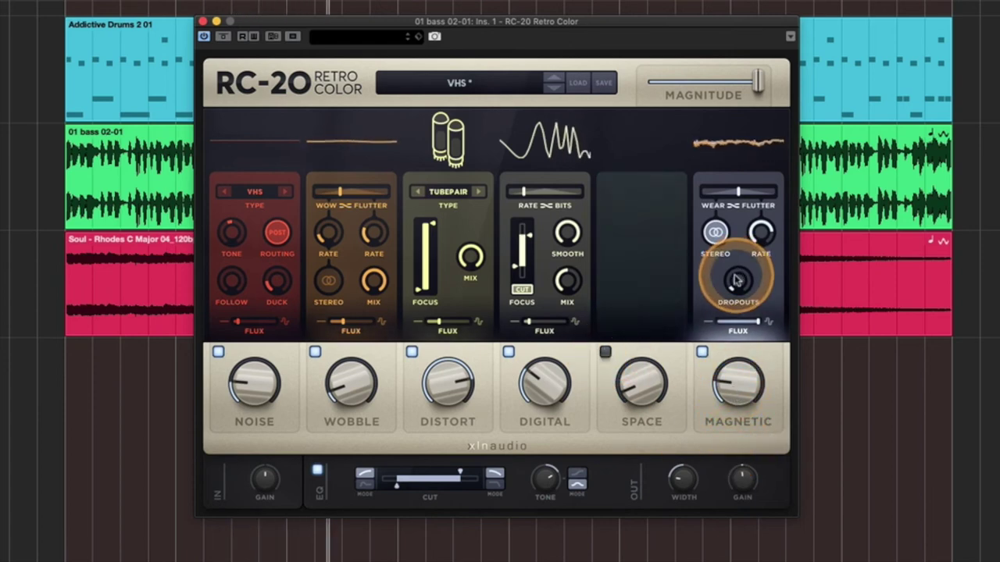
Audition heavy Dropouts in the bass RC-20's Magnetic module and bring them back down to a low setting.
drag(719, 266, 709, 156)
click(716, 234)
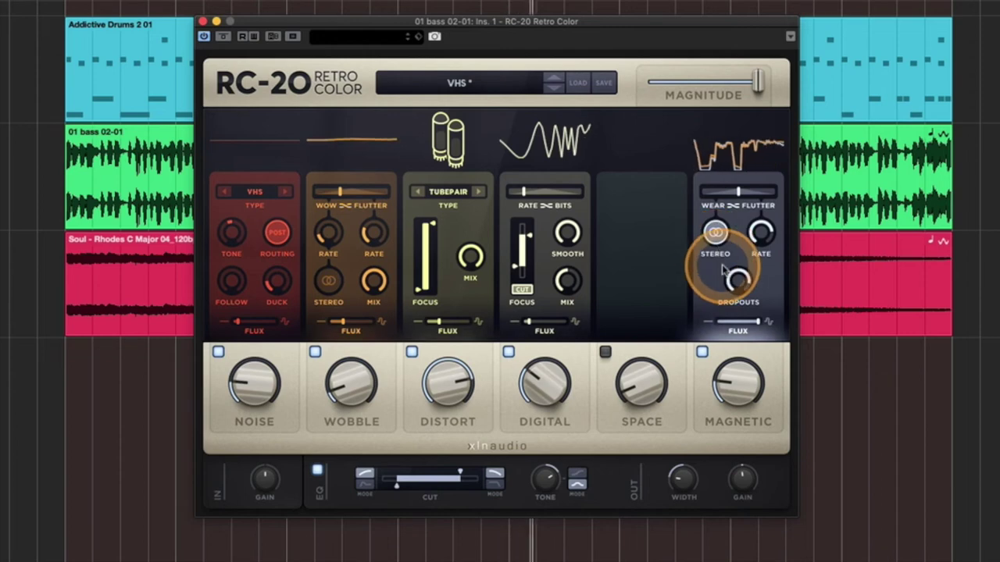
drag(737, 281, 726, 366)
click(702, 353)
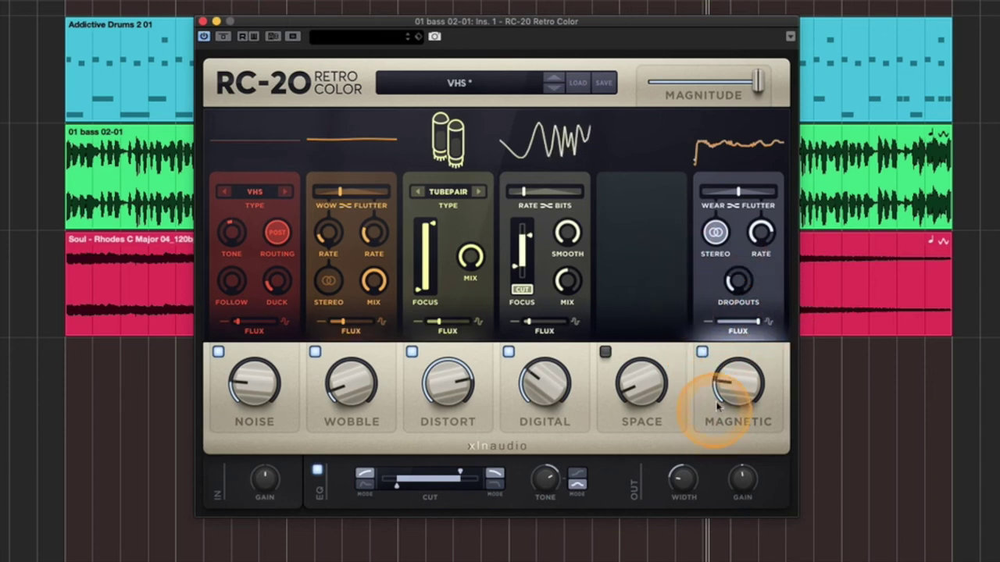
drag(725, 384, 727, 380)
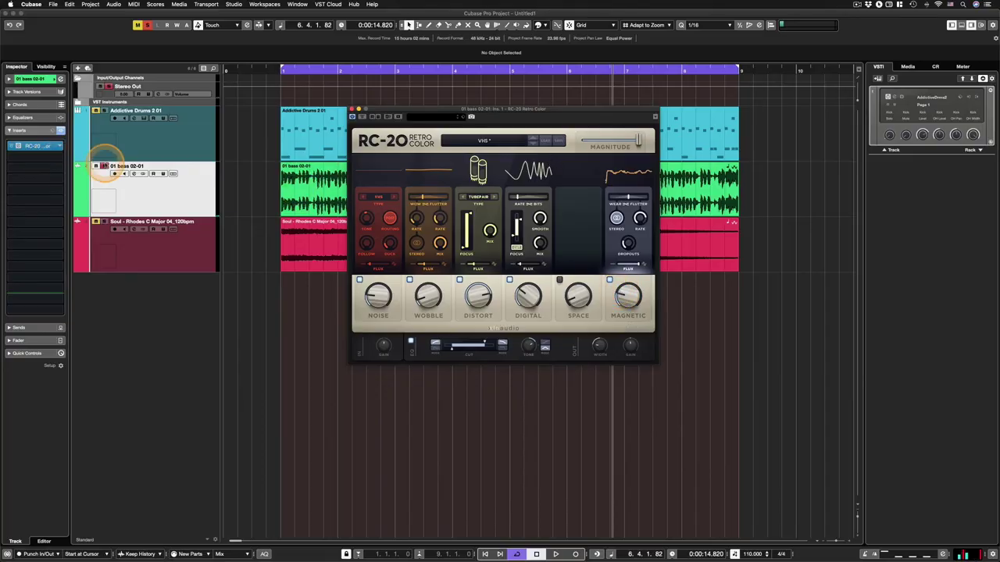
Switch solo from the bass to the Soul - Rhodes C Major 04_120bpm track and open that track's RC-20 insert.
click(103, 166)
click(117, 259)
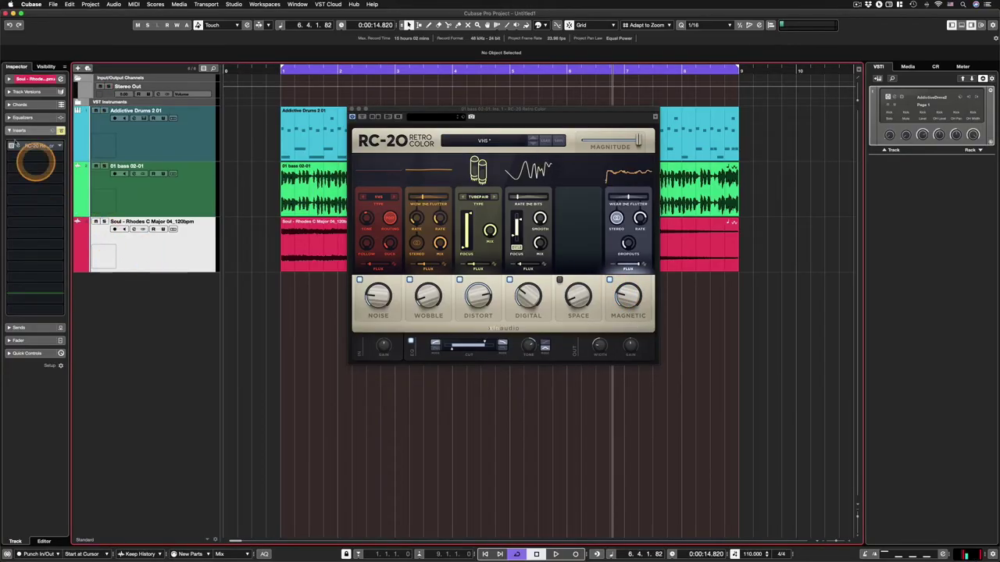
click(11, 146)
click(141, 192)
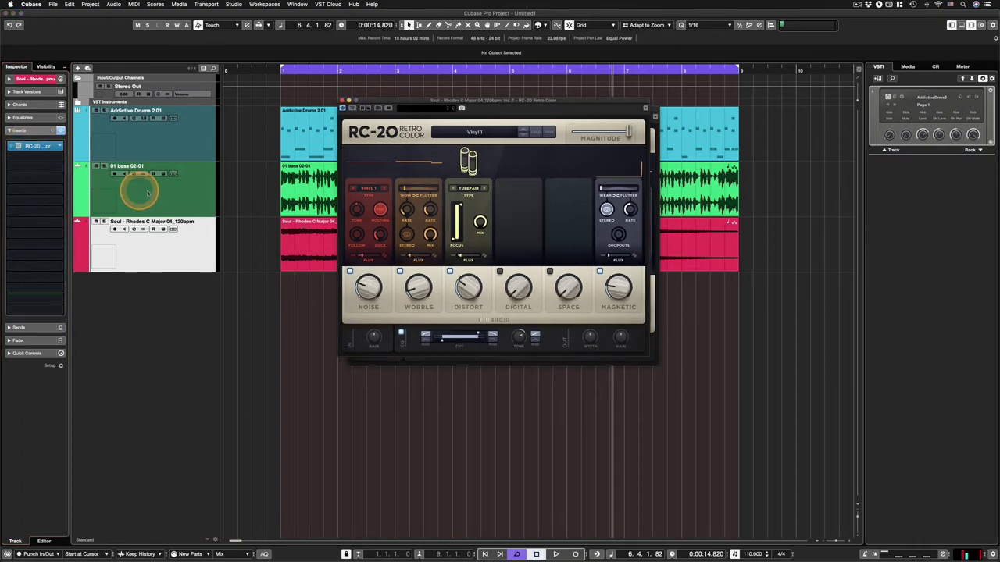
click(104, 221)
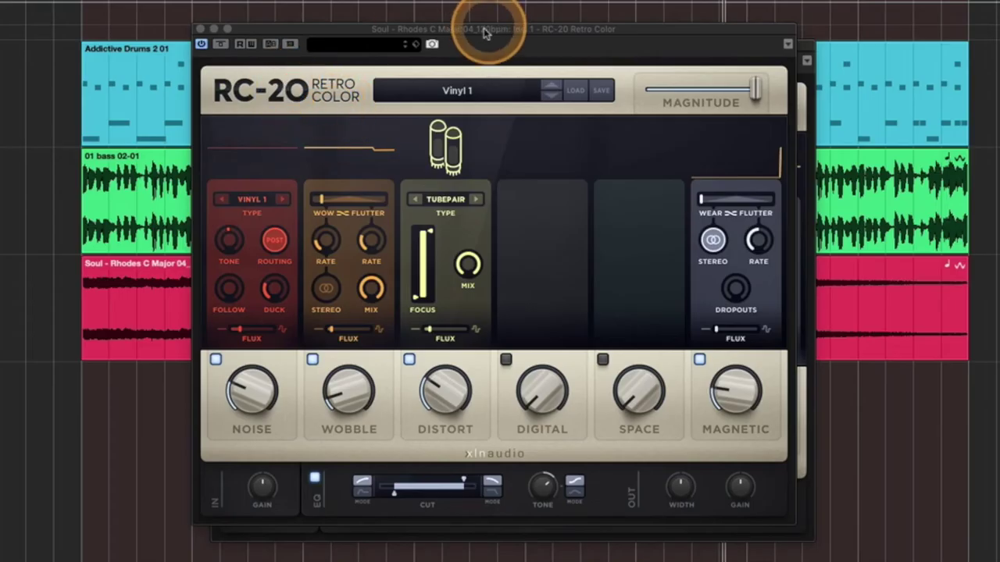
Close the bass track's RC-20 window and return the playhead to the start of the loop.
click(654, 109)
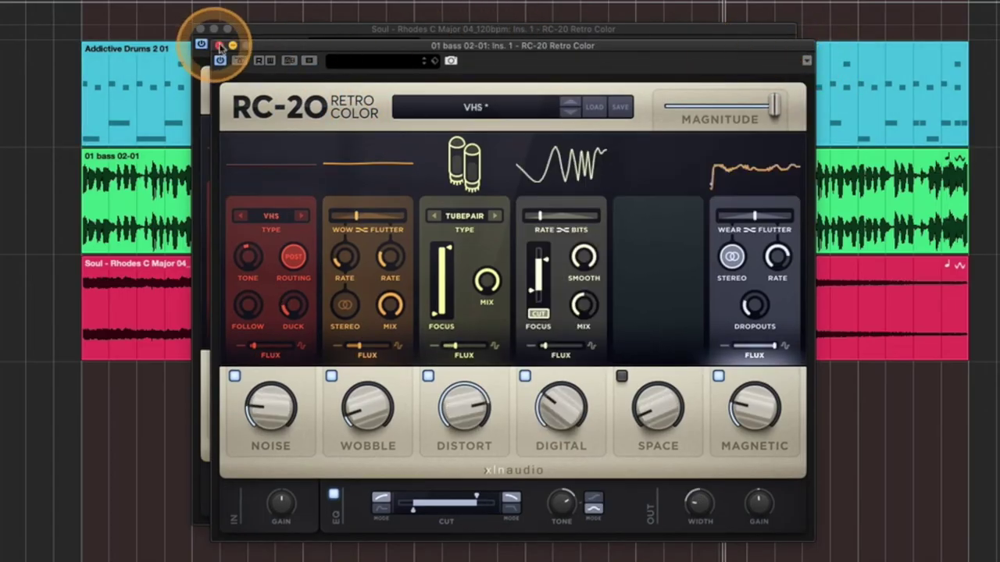
click(234, 45)
click(83, 3)
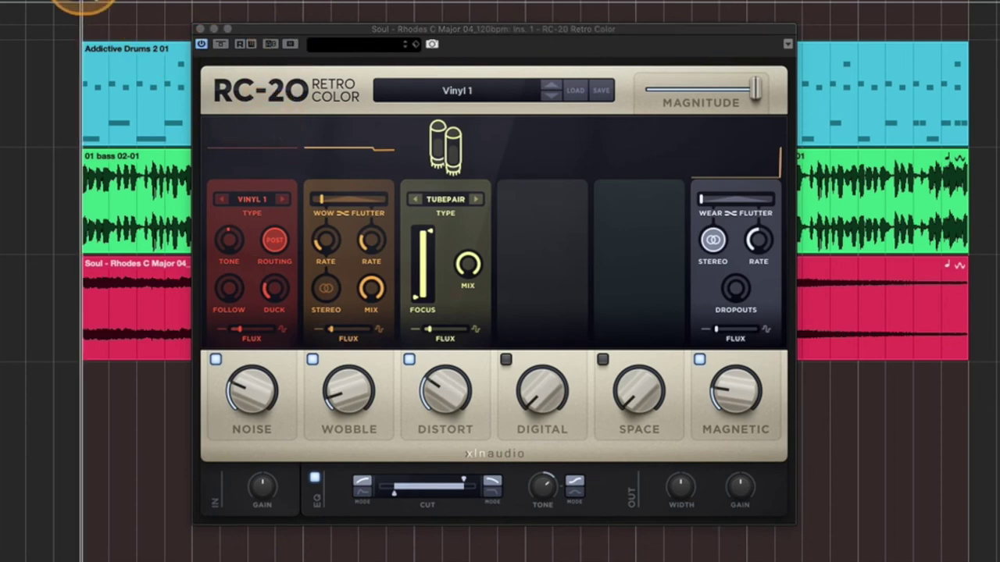
Load the VHS preset in the Rhodes track's RC-20.
click(453, 91)
click(363, 287)
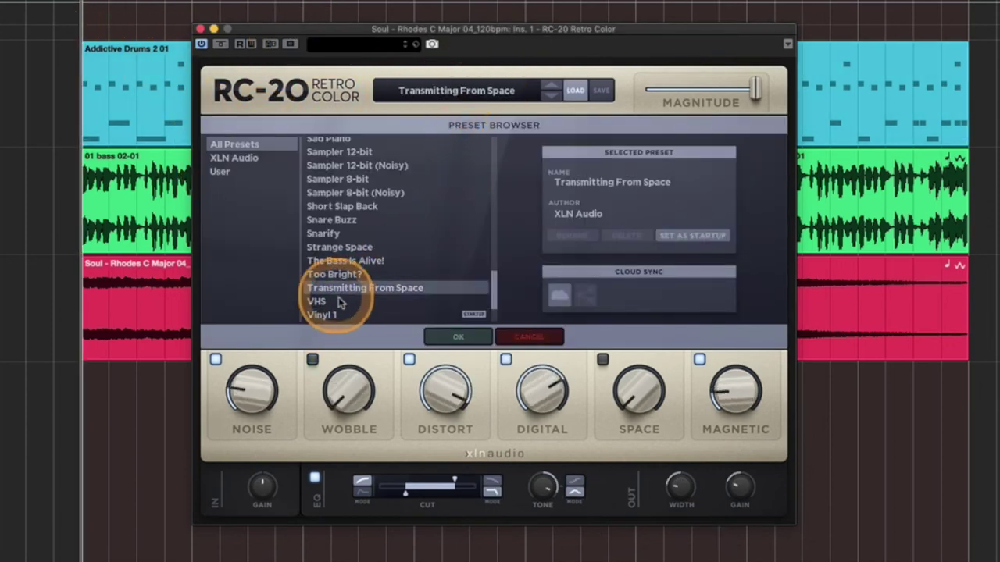
click(343, 302)
click(457, 336)
Play the Rhodes loop and switch RC-20's bypass on and off to compare the processed and dry sound.
key(space)
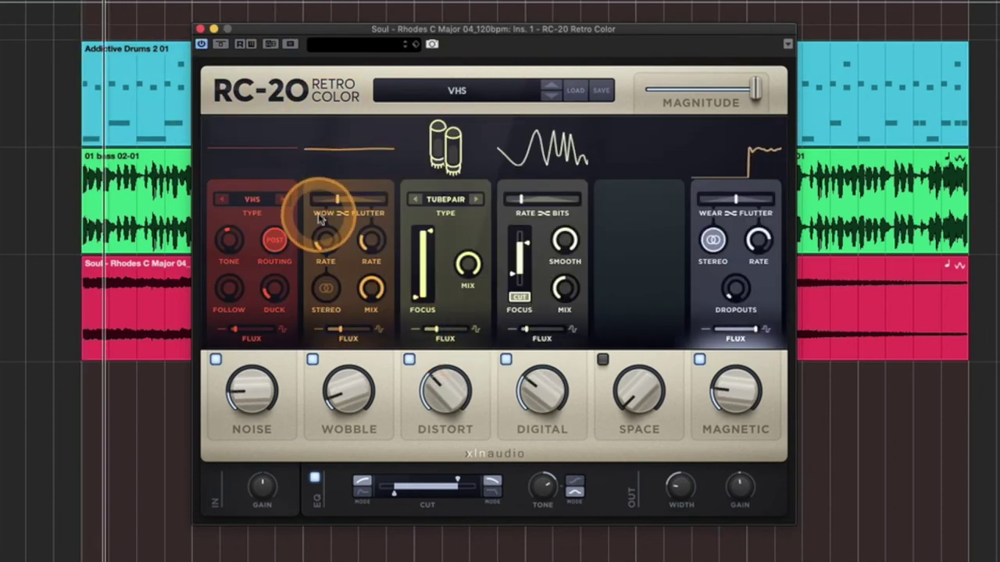
click(222, 45)
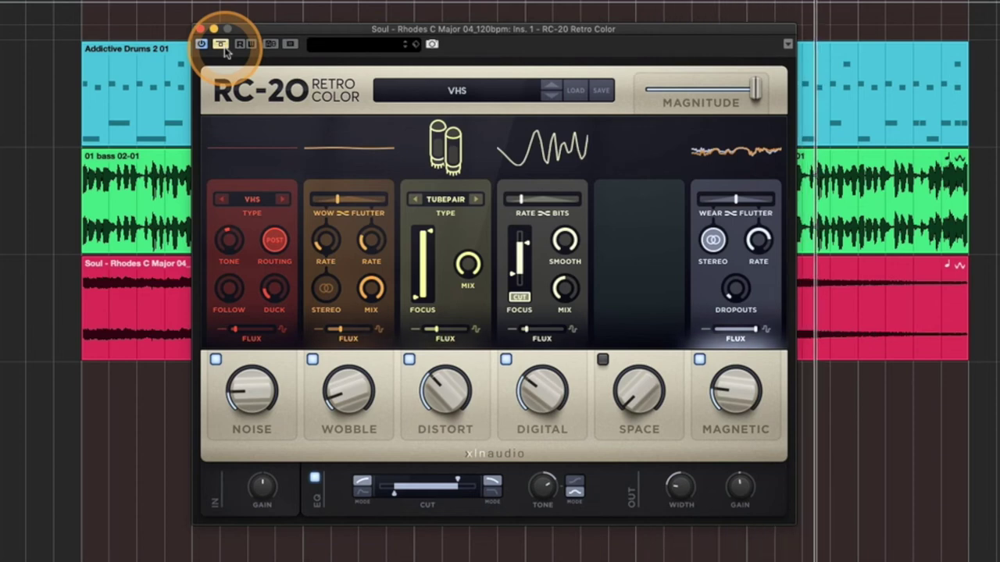
click(224, 47)
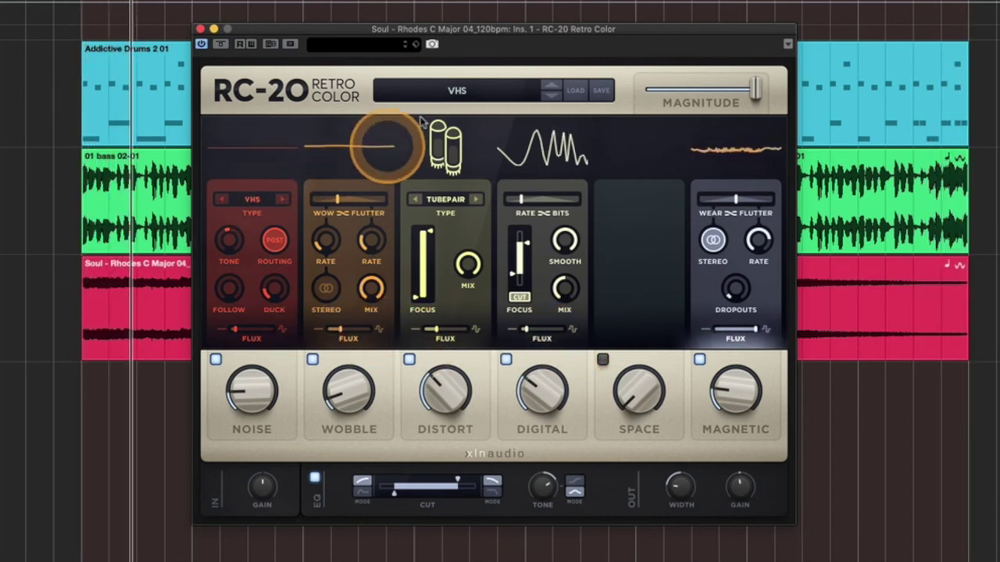
Try higher Wobble amounts on the Rhodes during playback and settle at about 33%.
mouse_move(340, 398)
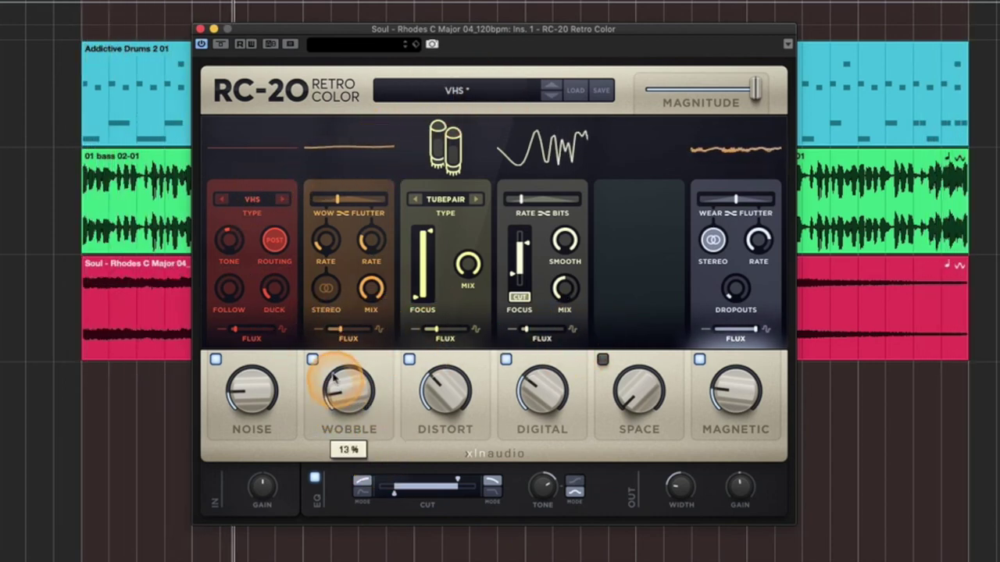
drag(334, 378, 320, 335)
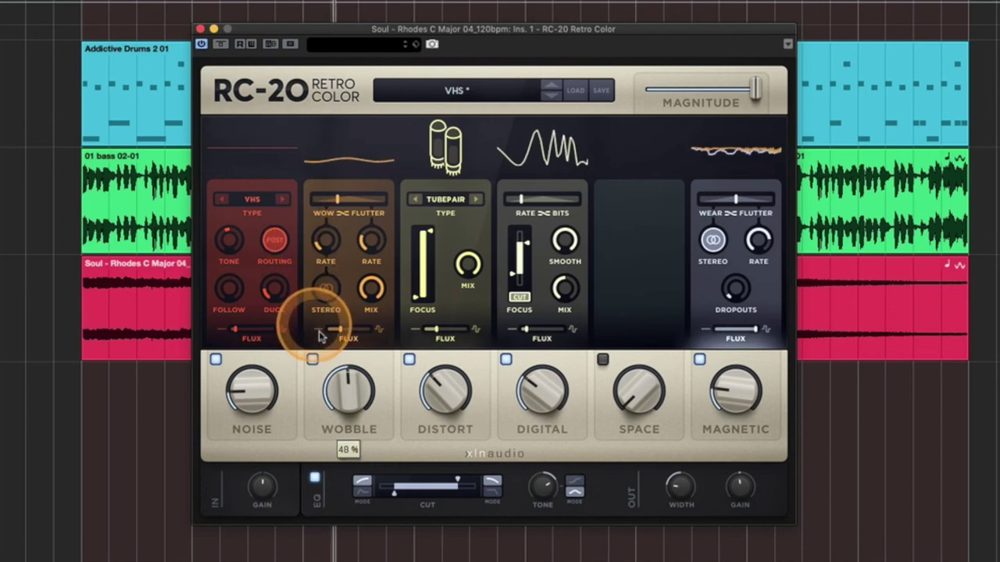
mouse_move(346, 390)
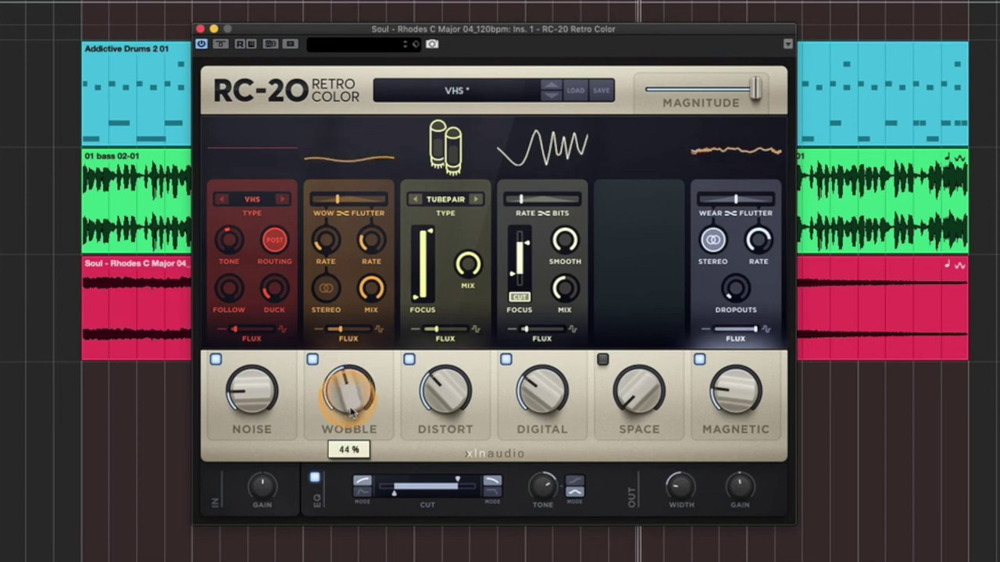
drag(380, 466, 341, 378)
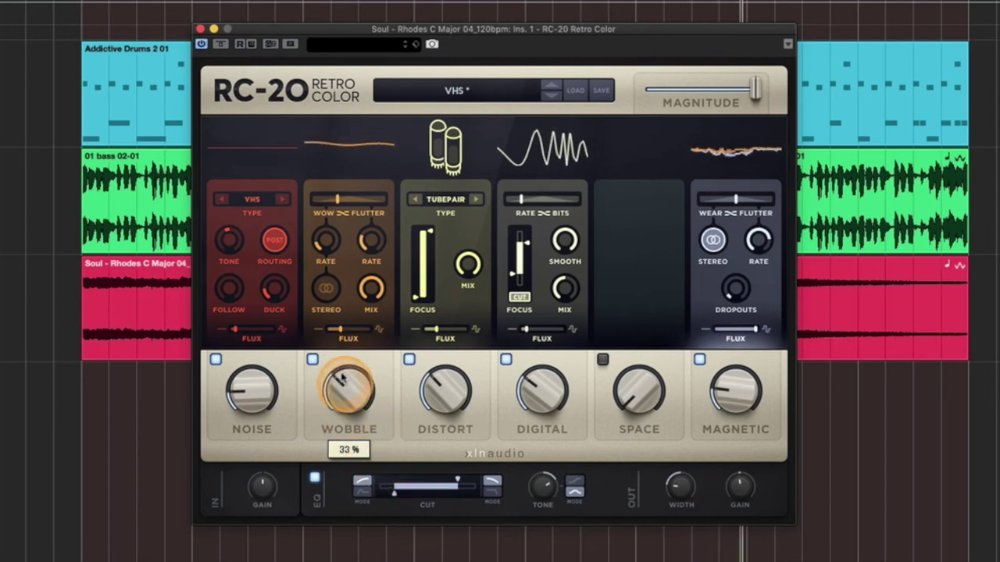
Sweep the Digital amount on the Rhodes upward and leave it slightly above halfway.
drag(547, 396, 524, 250)
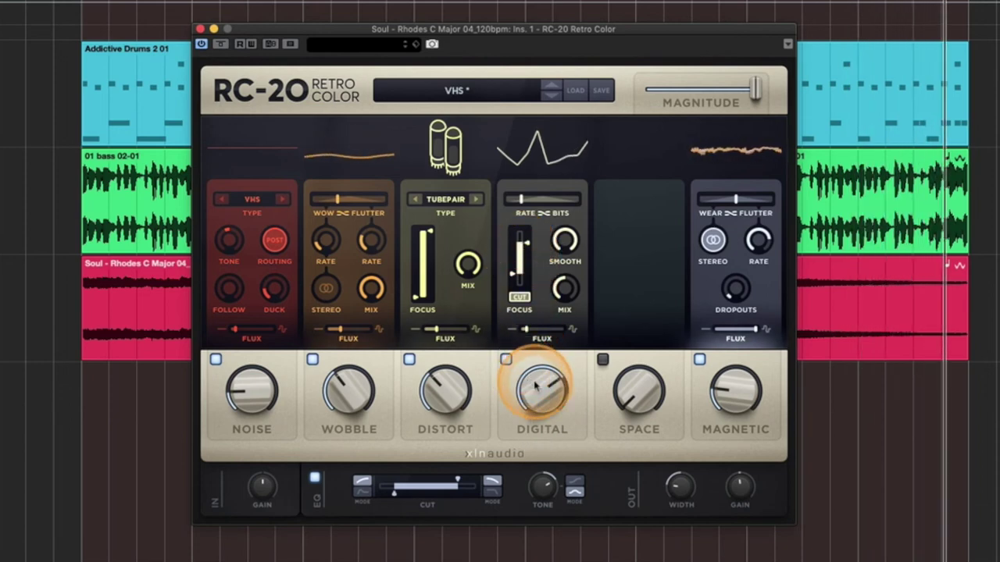
drag(535, 385, 513, 194)
drag(545, 397, 537, 414)
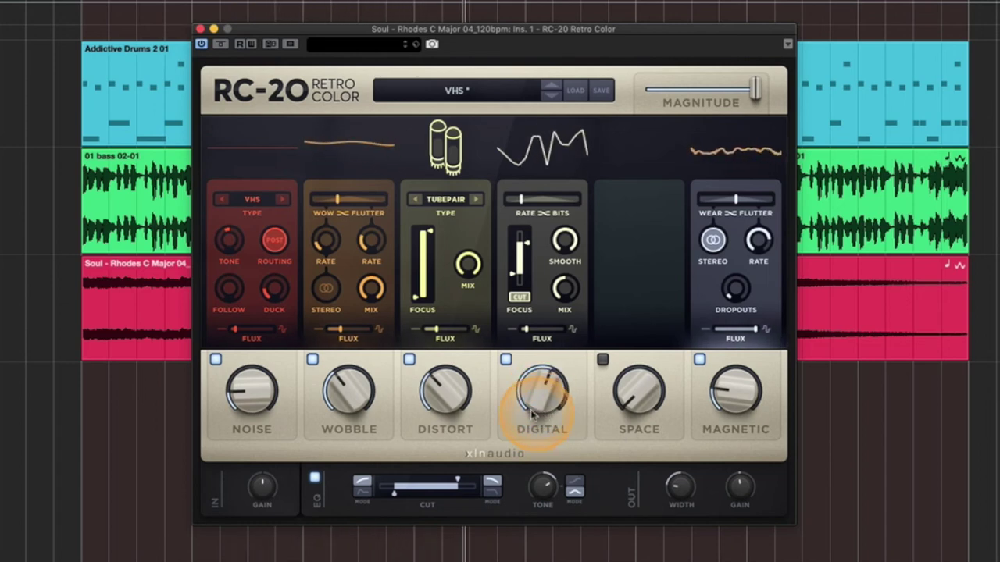
Try the Space module on the Rhodes at 33%, and switch it off again.
click(603, 359)
drag(634, 390, 621, 300)
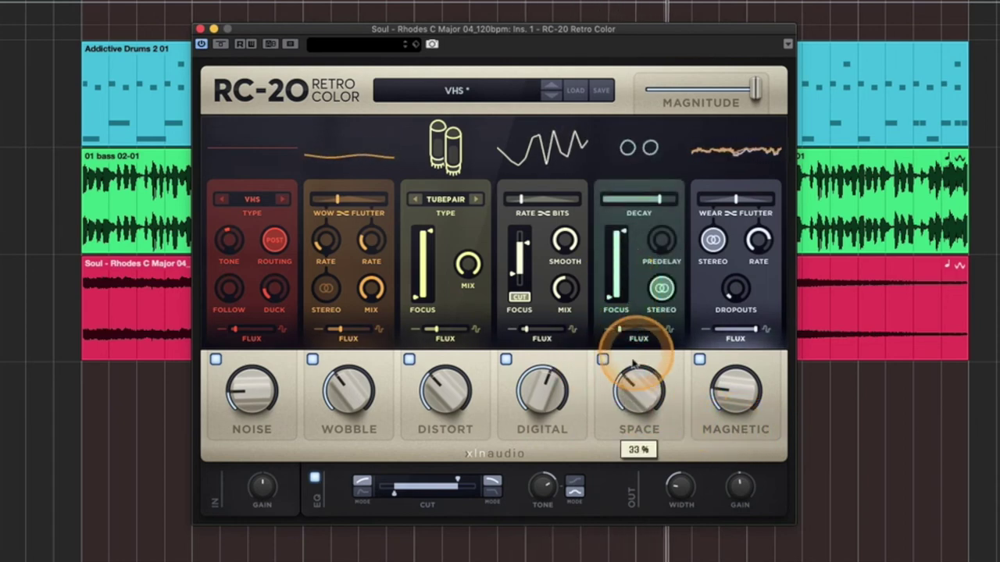
click(603, 360)
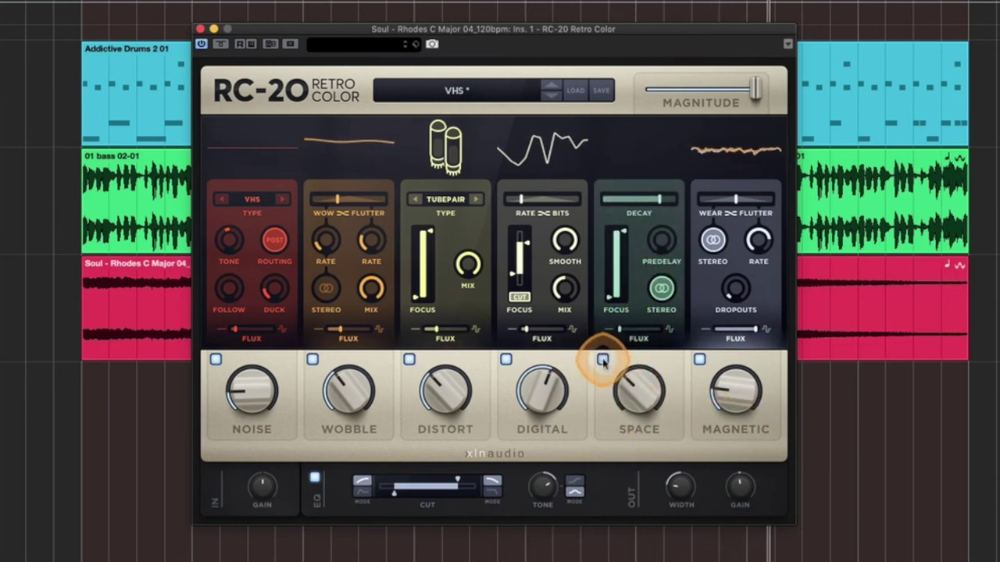
Raise the Magnetic amount on the Rhodes to about 71% and slightly lower the Wobble amount.
click(726, 390)
drag(726, 390, 703, 205)
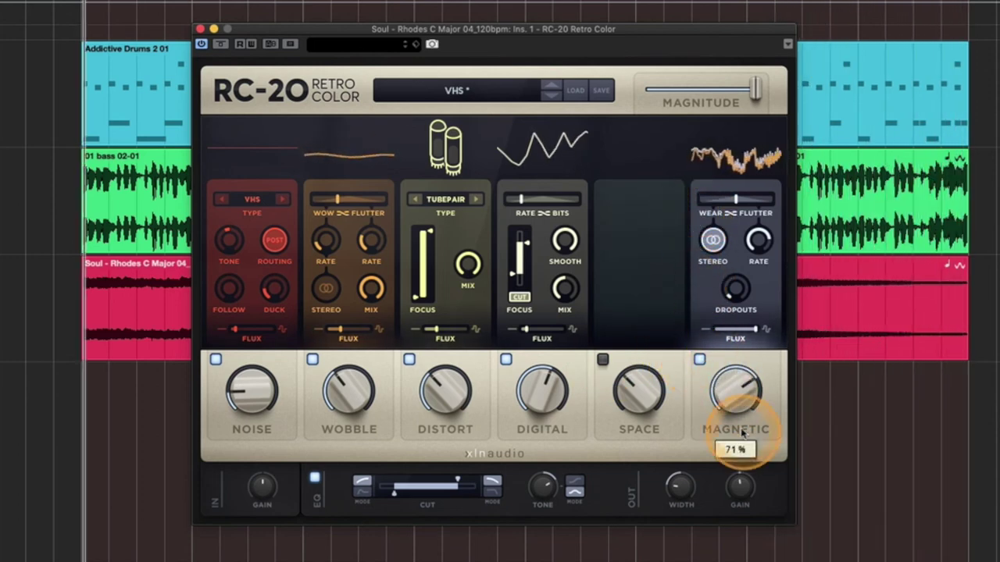
click(731, 402)
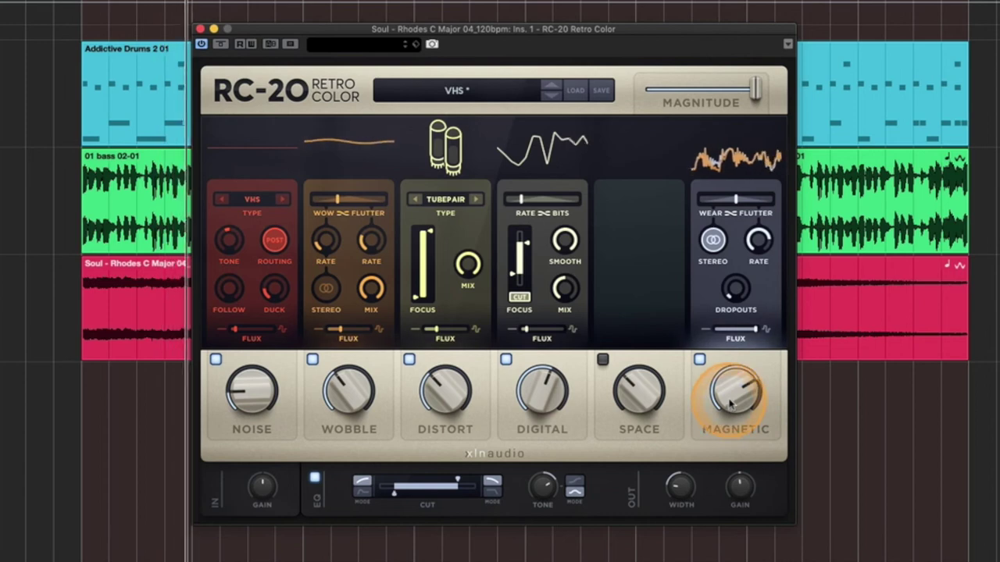
drag(327, 427, 235, 384)
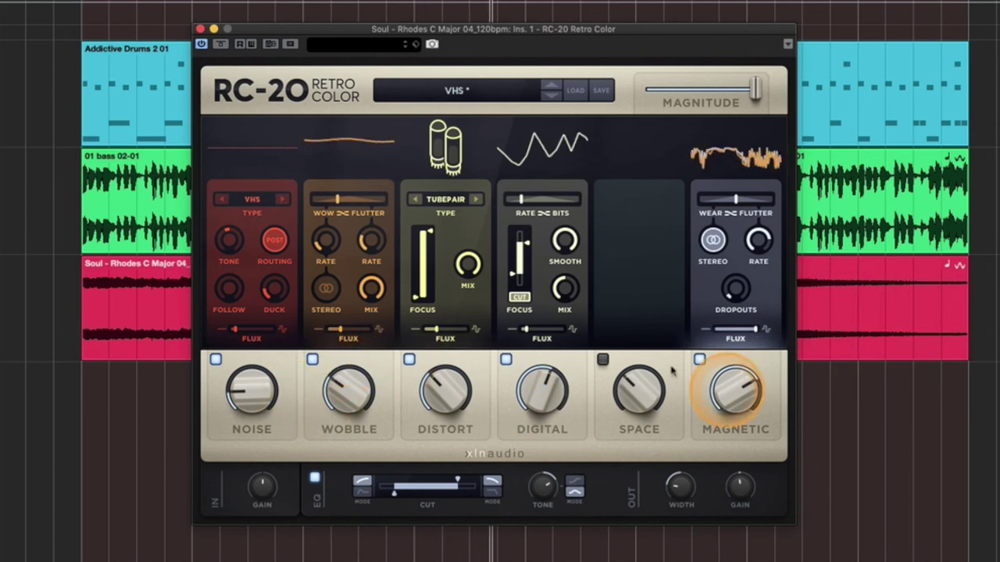
click(549, 450)
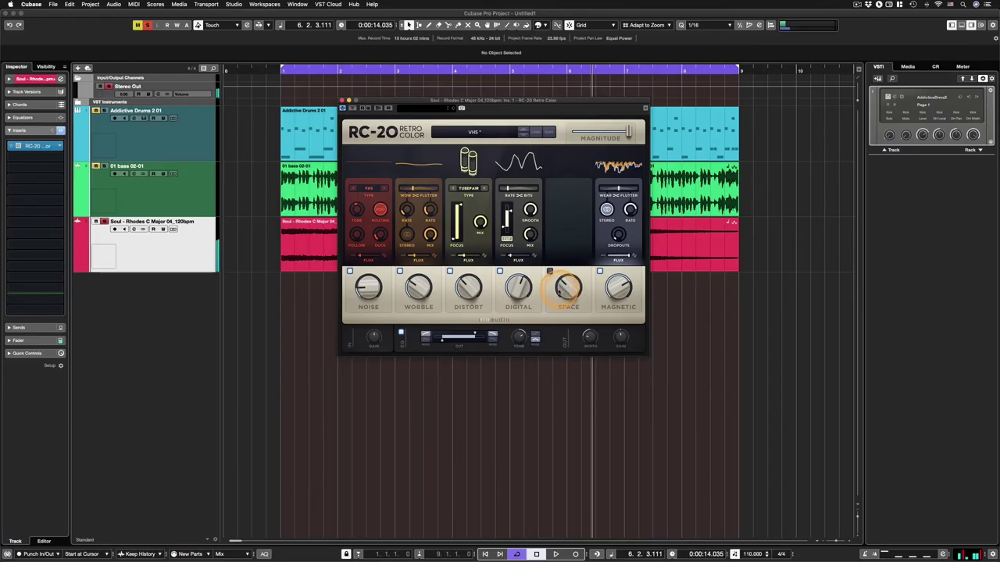
Switch solo from the Rhodes to the Addictive Drums 2 01 track and bring up its RC-20 window.
click(104, 222)
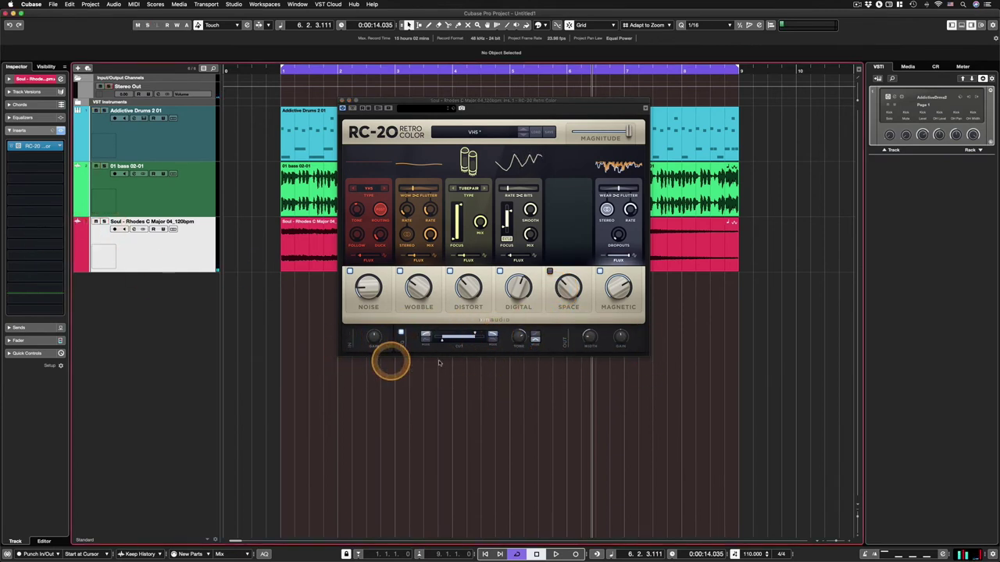
click(184, 146)
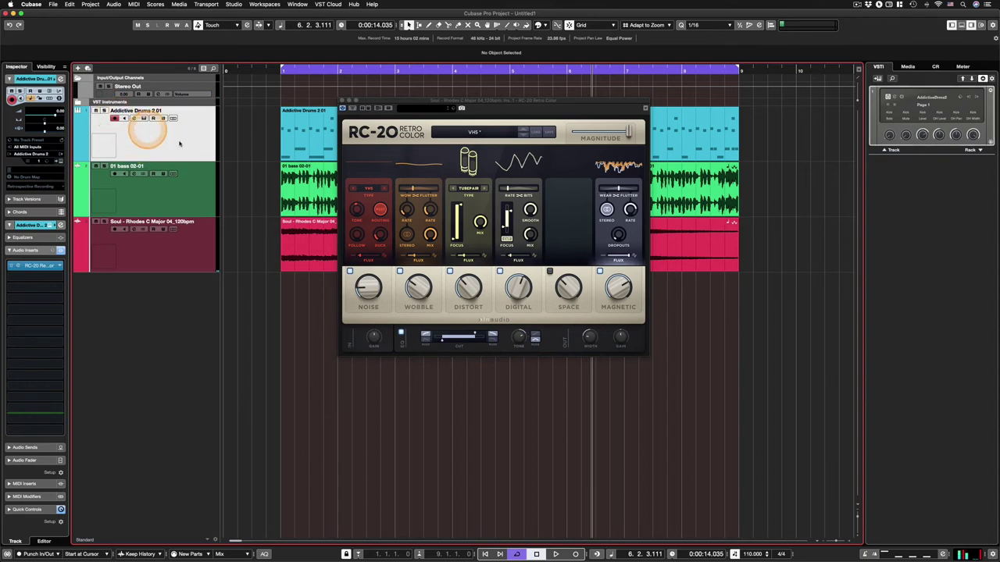
click(21, 267)
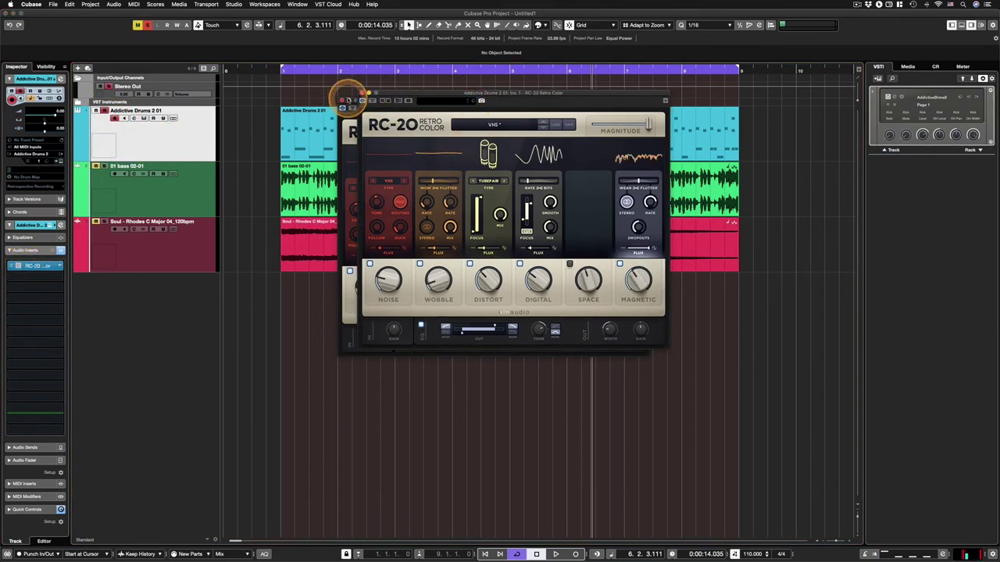
drag(453, 94, 430, 85)
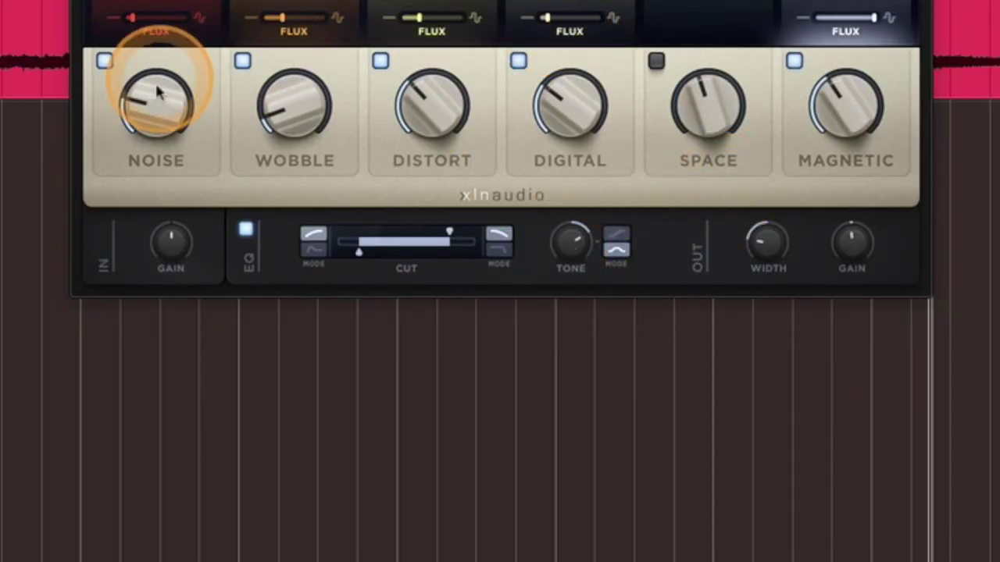
Sweep the EQ Tone on the drums down to -9.0 dB and up to 10.7 dB, and return it to centre.
mouse_move(151, 139)
mouse_move(573, 238)
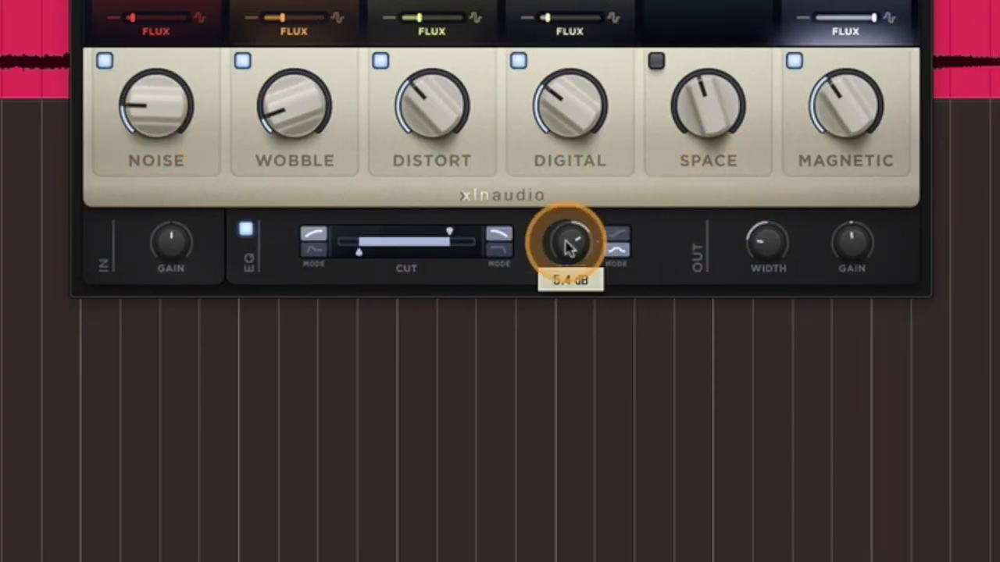
drag(564, 318, 588, 349)
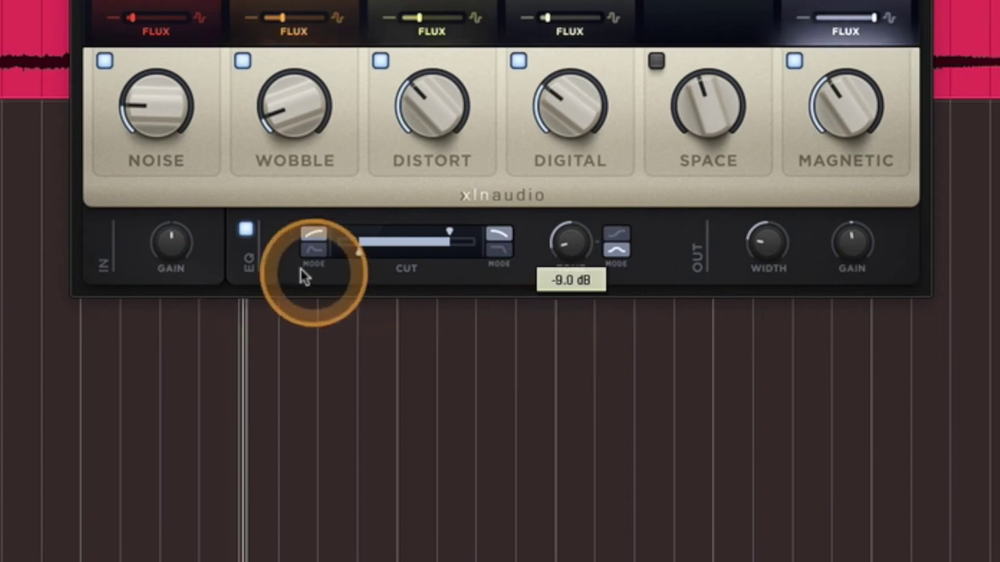
drag(574, 249, 512, 0)
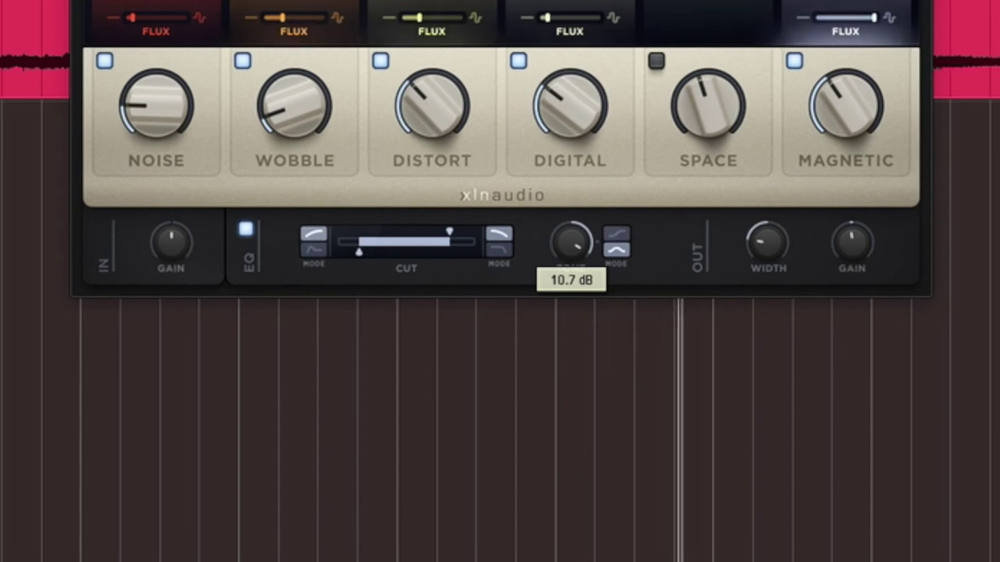
drag(570, 243, 557, 116)
Sweep the EQ cut range on the drums, including 20–191 Hz, and try the output Width.
drag(449, 234, 384, 247)
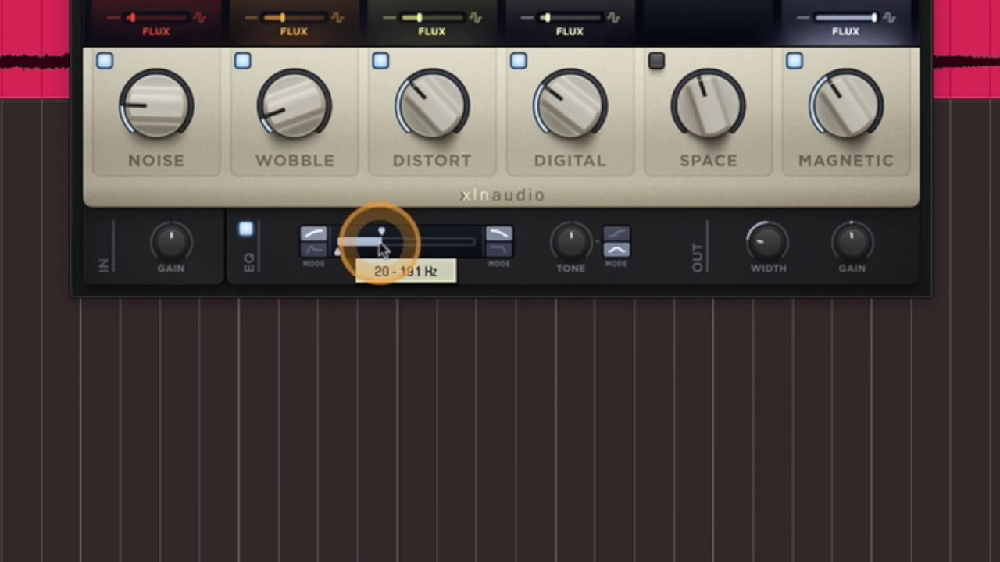
drag(382, 247, 357, 251)
drag(464, 246, 410, 246)
drag(748, 251, 830, 515)
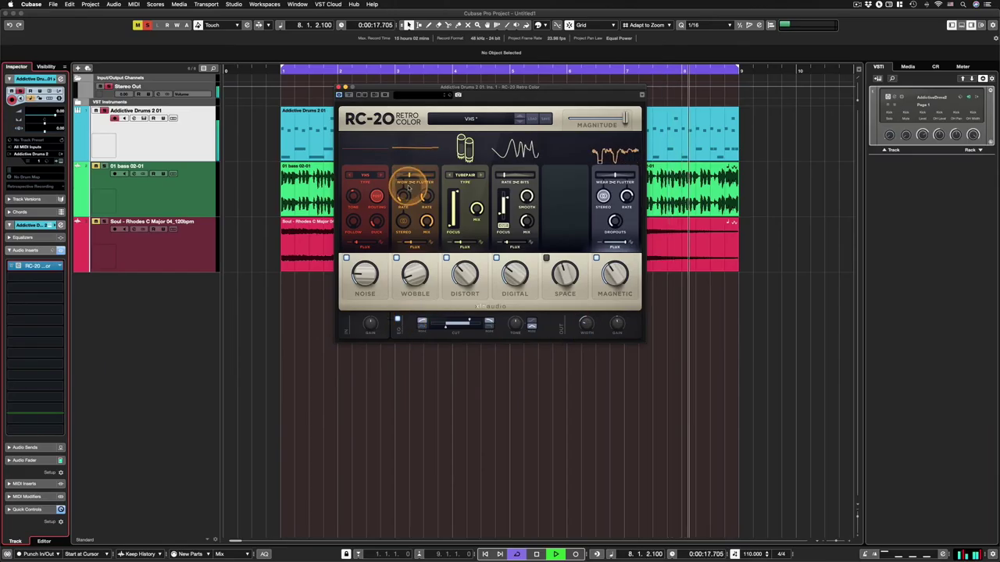
Stop playback and close the drums' RC-20 window, and select the Rhodes track with all solos cleared.
key(space)
click(338, 87)
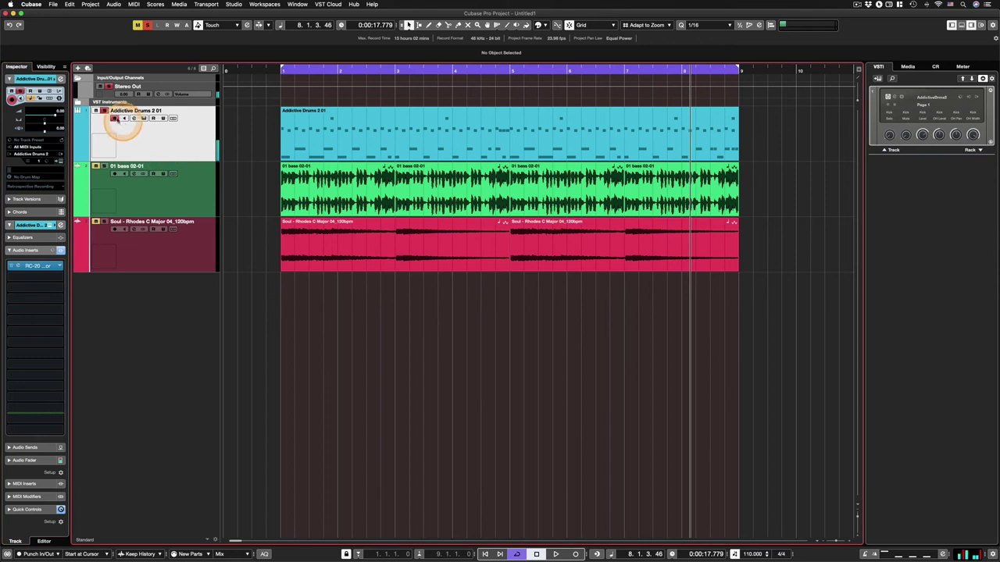
click(196, 264)
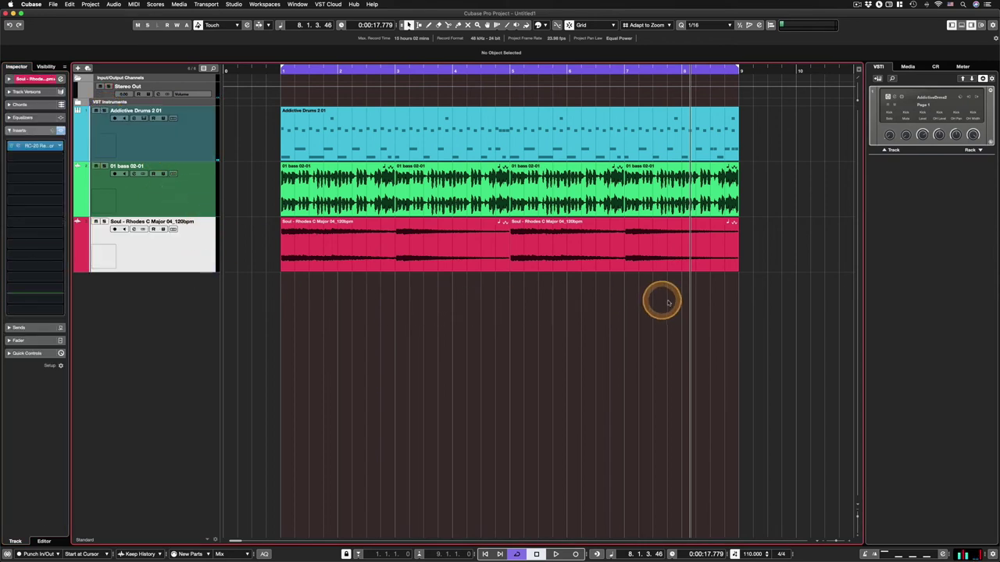
click(305, 257)
click(614, 286)
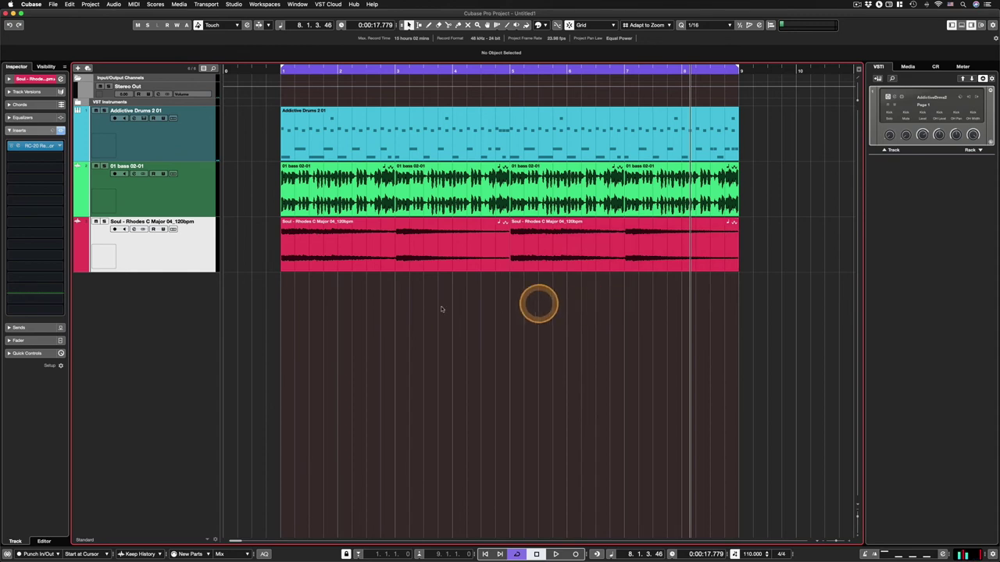
drag(703, 309, 334, 246)
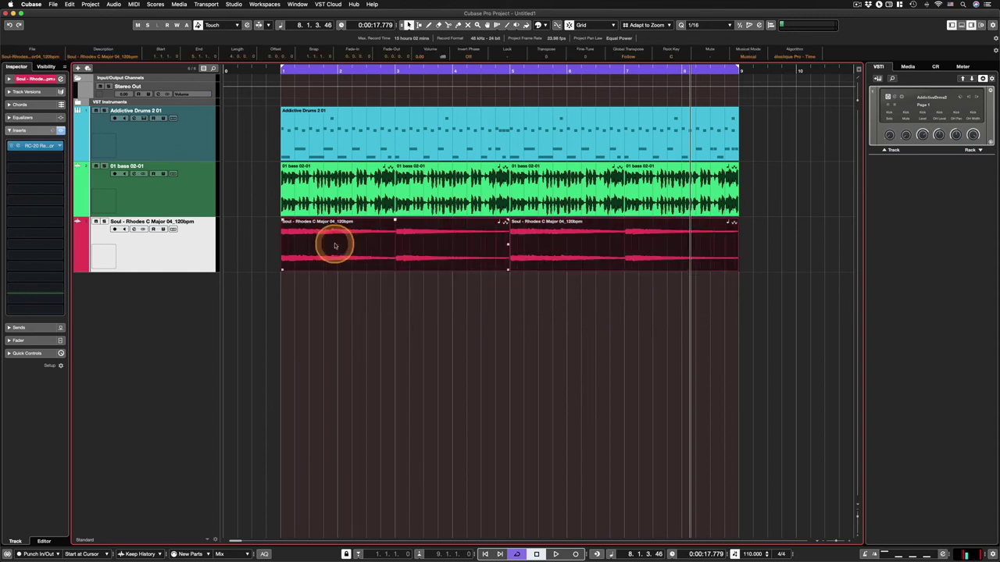
click(203, 146)
click(207, 241)
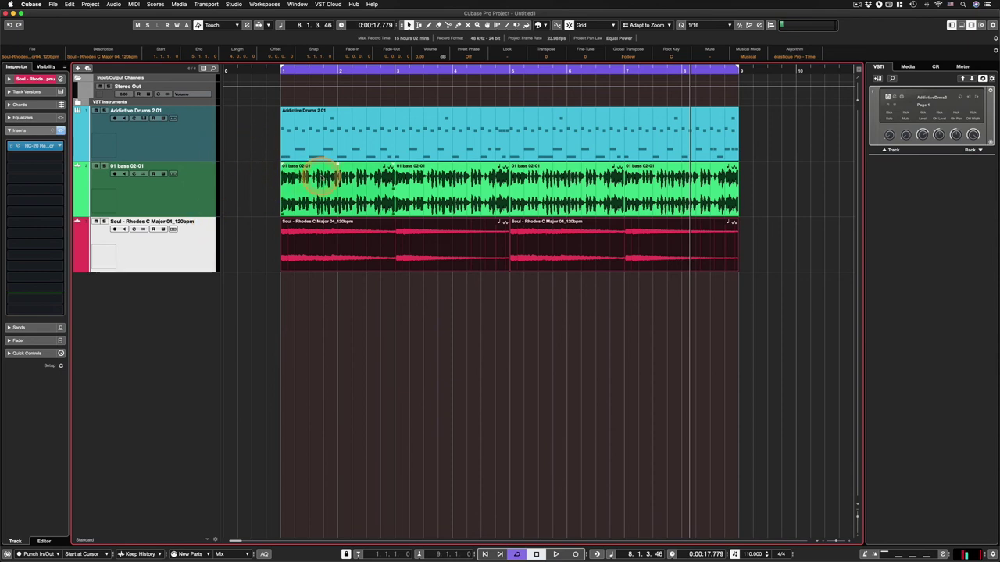
In the MixConsole, bypass the inserts on the drums, bass and Rhodes channels and activate the RC-20 insert on Stereo Out.
key(F3)
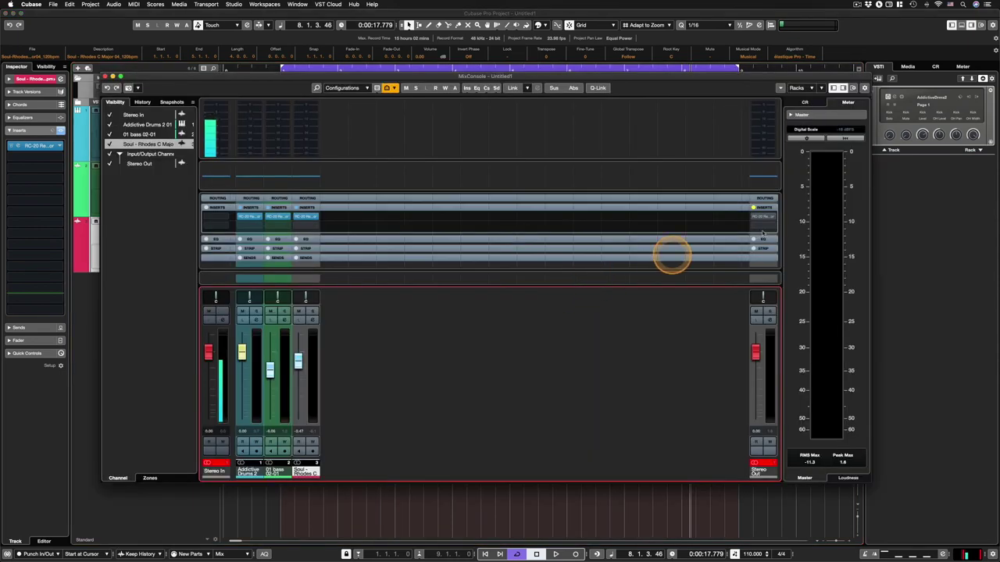
click(755, 216)
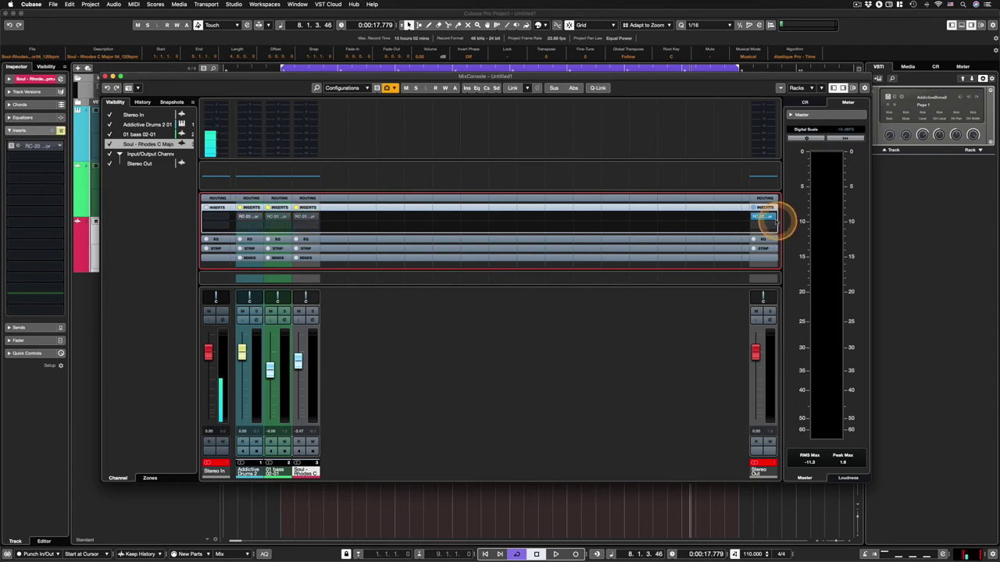
Open the RC-20 on Stereo Out and load the VHS preset.
click(764, 218)
click(453, 112)
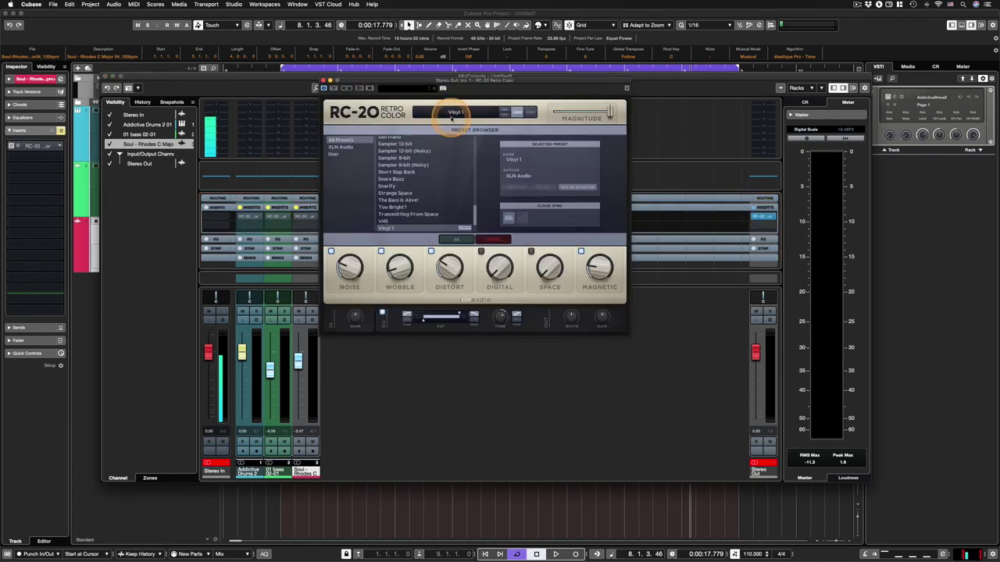
click(461, 239)
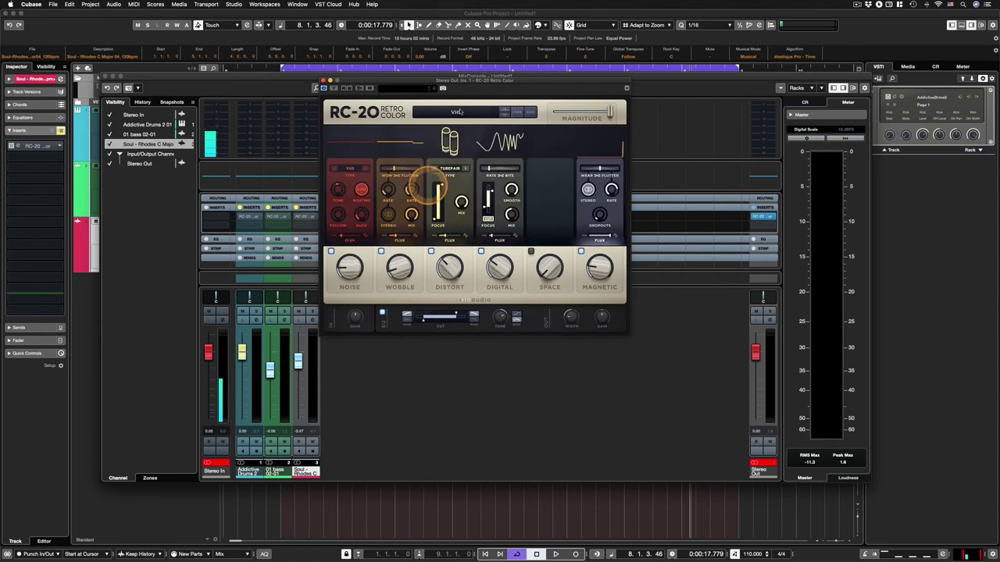
Compare the Stereo Out RC-20 with bypass during playback, leave it active, and place its window slightly lower.
drag(469, 85, 468, 101)
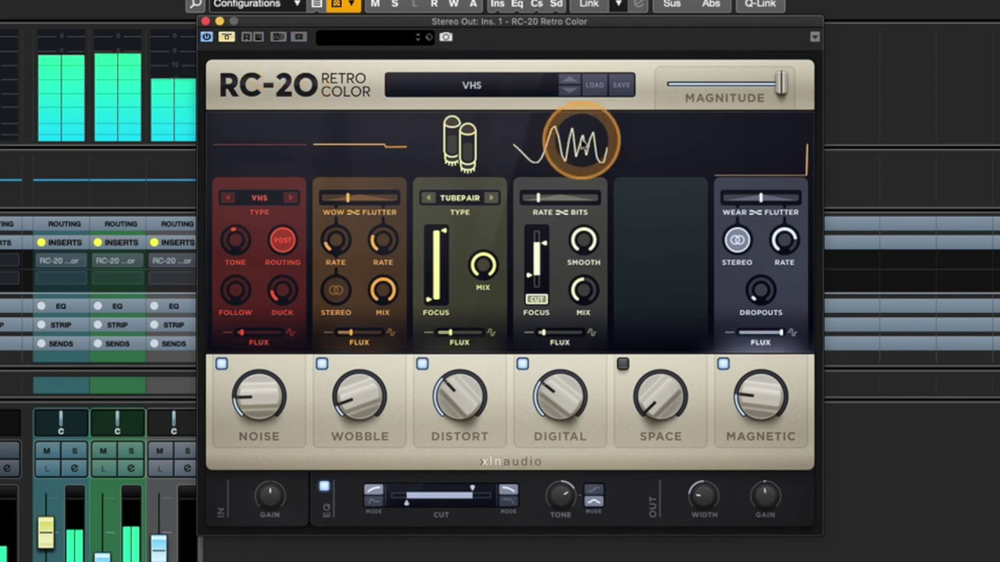
click(226, 37)
drag(424, 25, 418, 48)
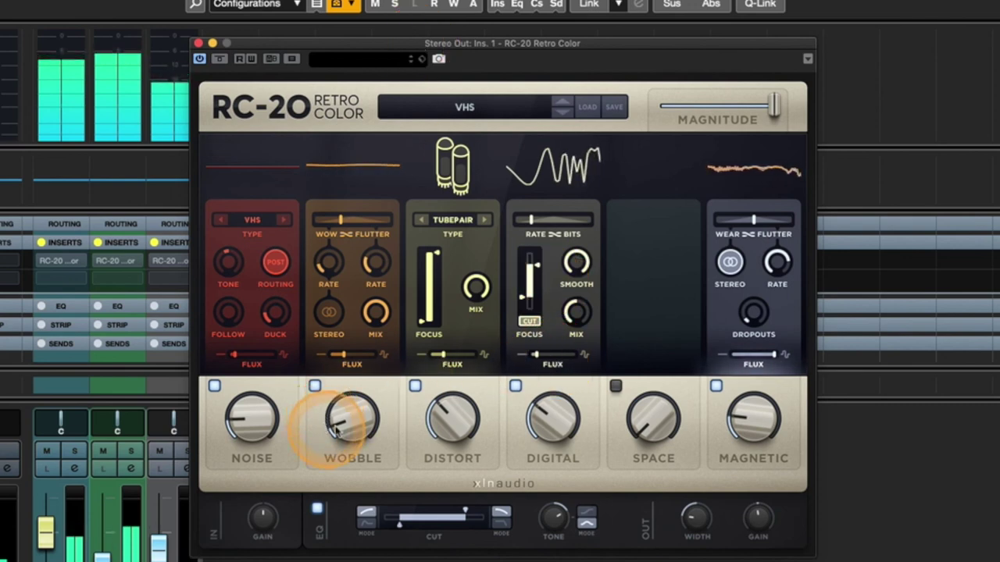
Raise the master Wobble to 32% and settle Magnetic at about halfway, trying higher Magnetic and Dropouts amounts on the way.
drag(346, 419, 290, 318)
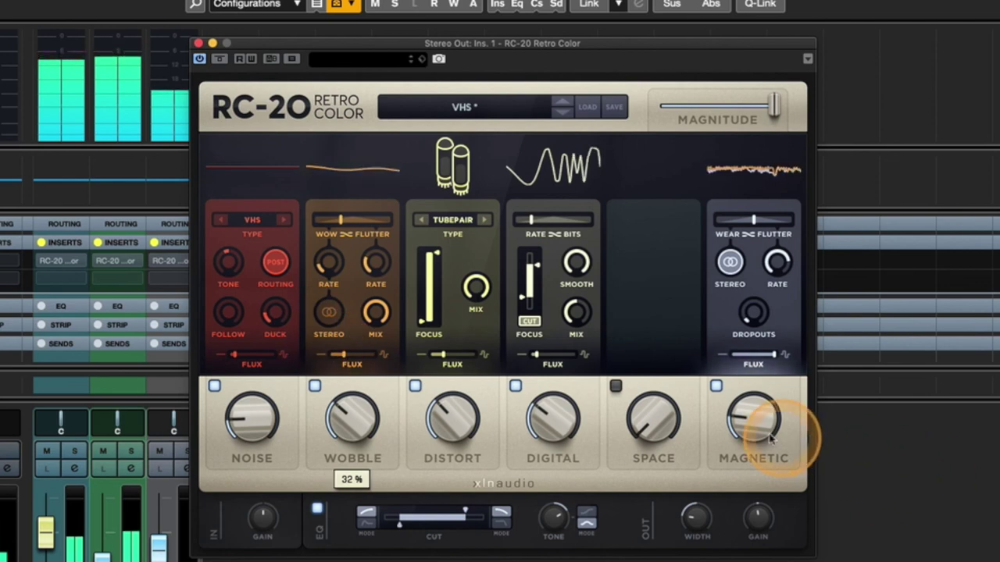
drag(785, 434, 730, 232)
drag(755, 317, 751, 285)
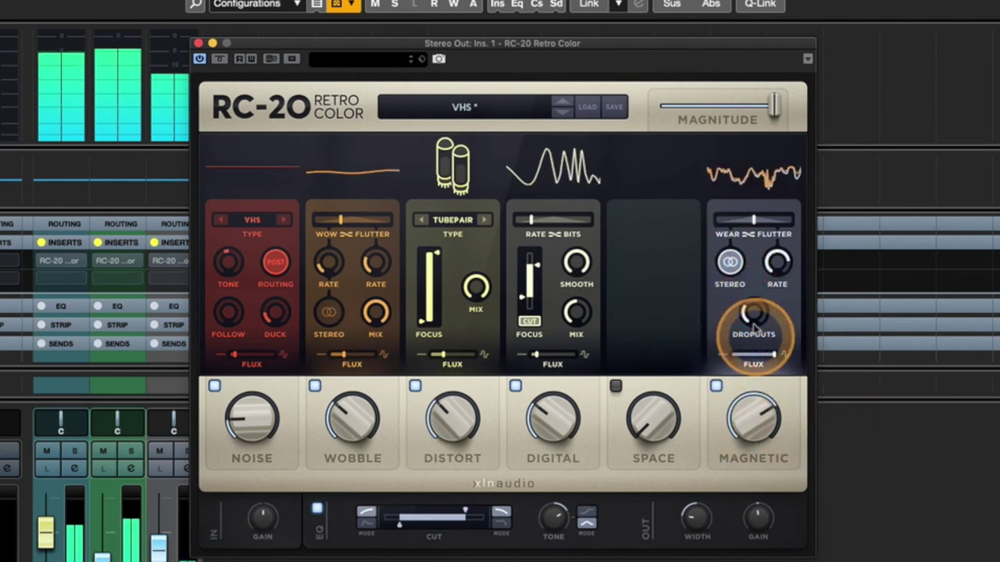
scroll(751, 315, down, 3)
drag(754, 413, 755, 478)
Add Space to the full mix at about a quarter, and leave the MixConsole for the project view with playback stopped.
drag(654, 401, 625, 326)
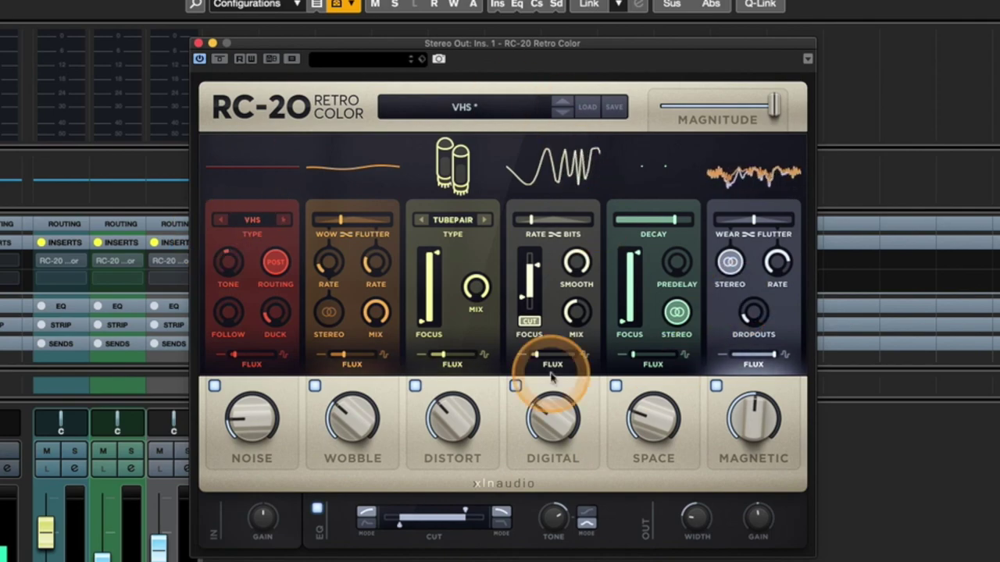
key(super+alt+e)
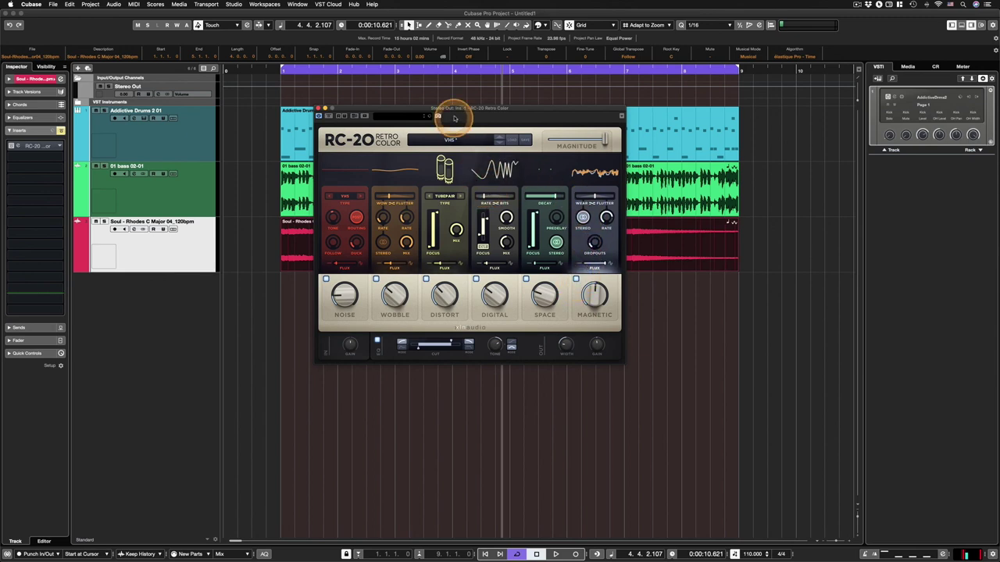
drag(456, 111, 456, 105)
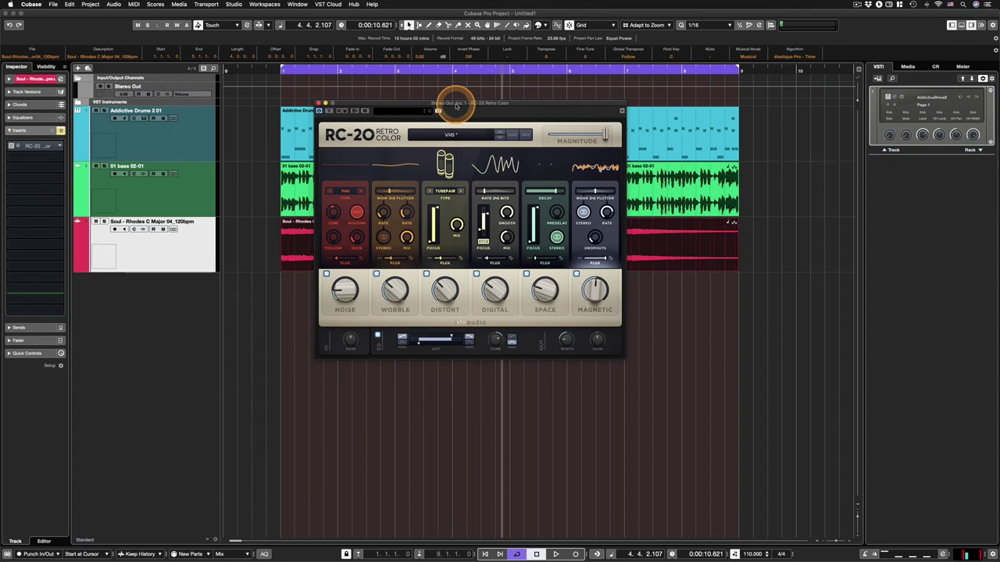